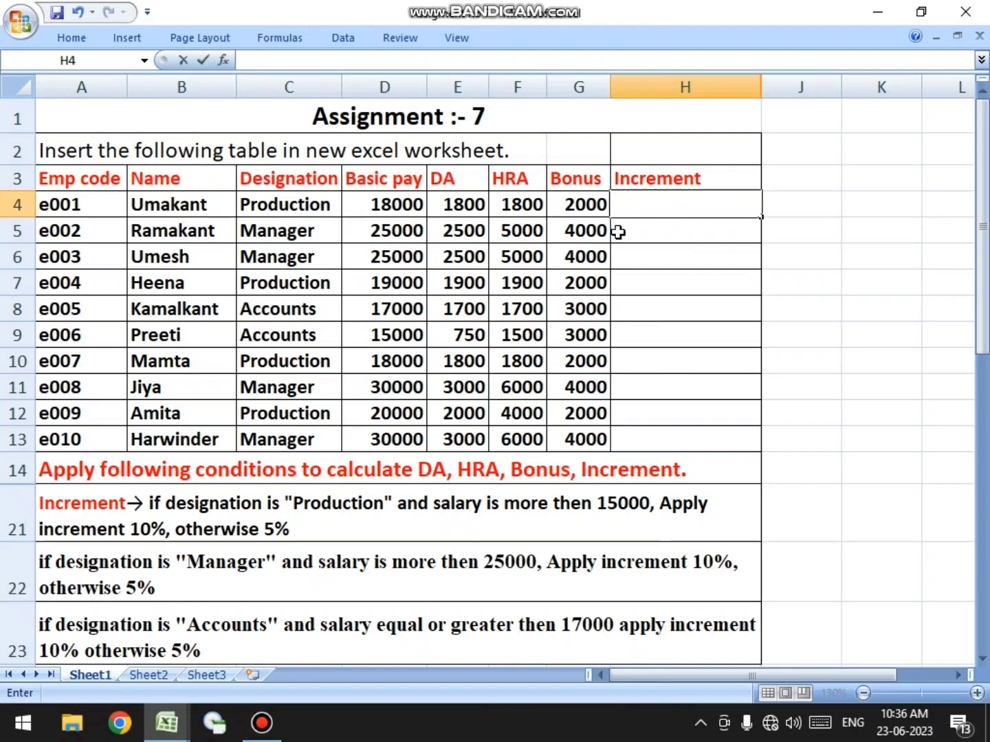
pyautogui.click(471, 182)
pyautogui.click(524, 176)
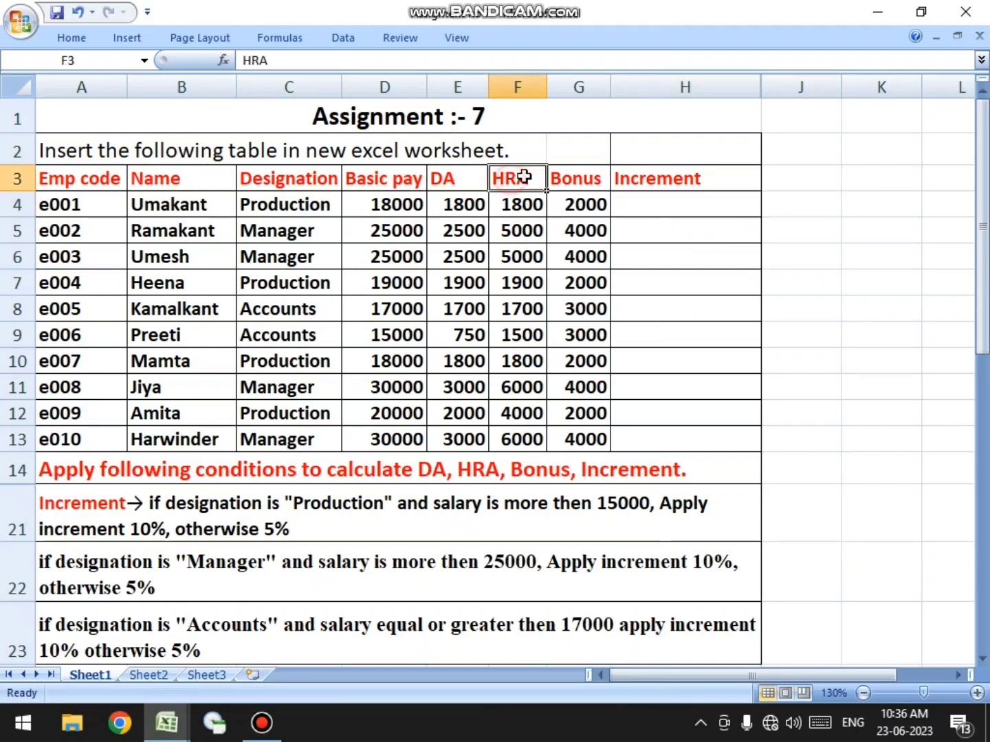
pyautogui.click(586, 171)
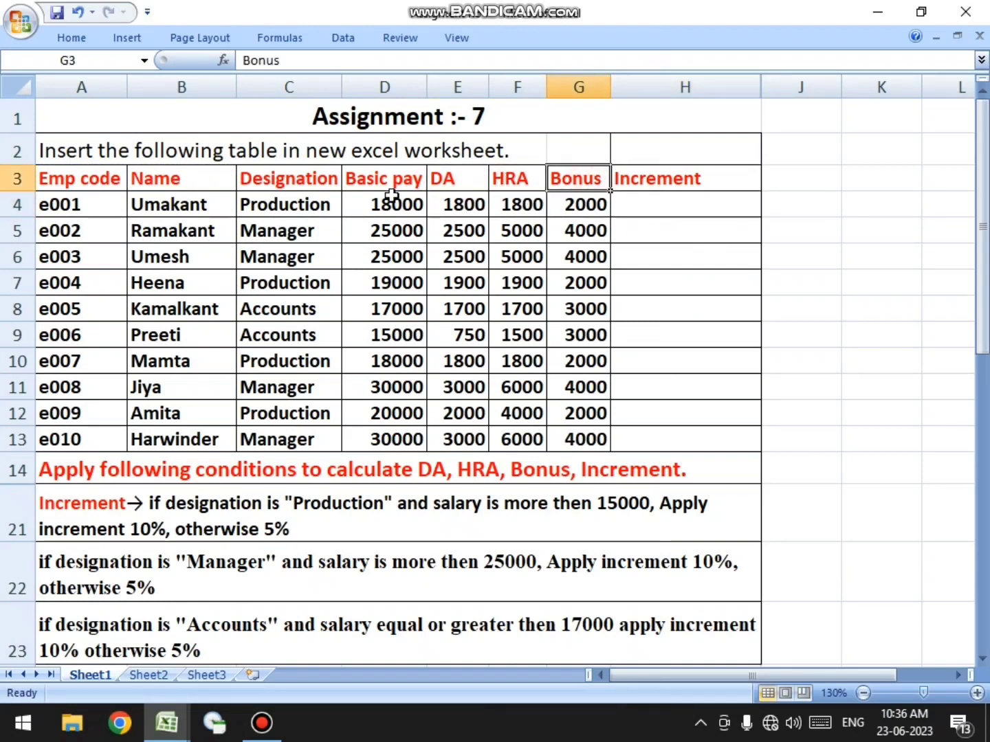
# Start an IF formula in H4 with a nested AND whose first condition is C4="Production".
pyautogui.click(656, 201)
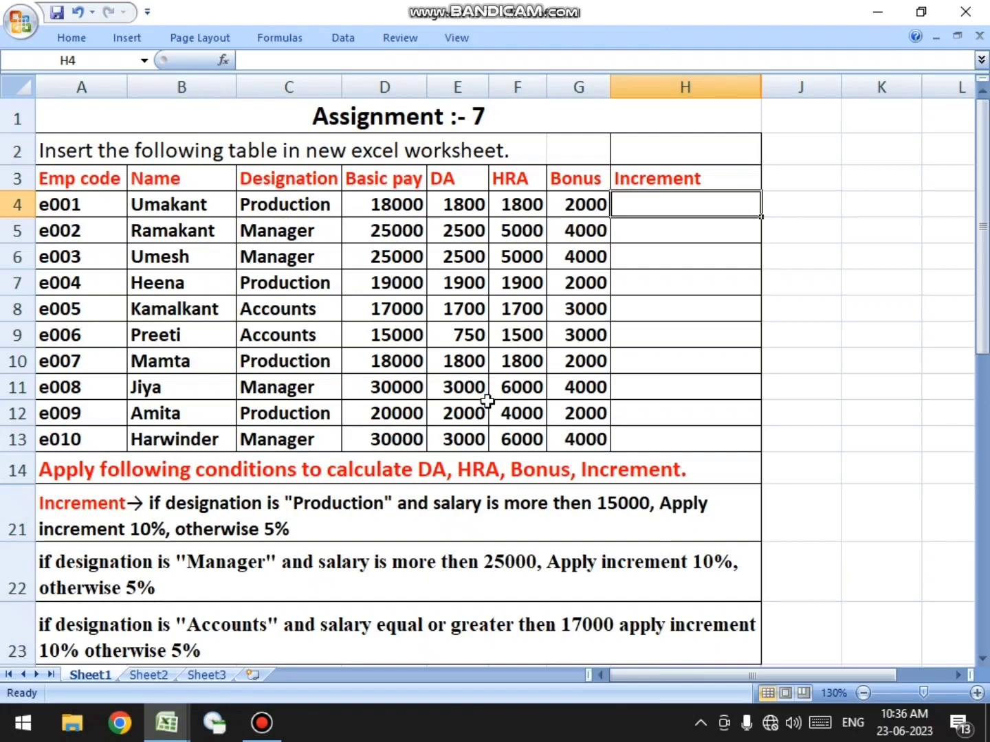
pyautogui.write('=')
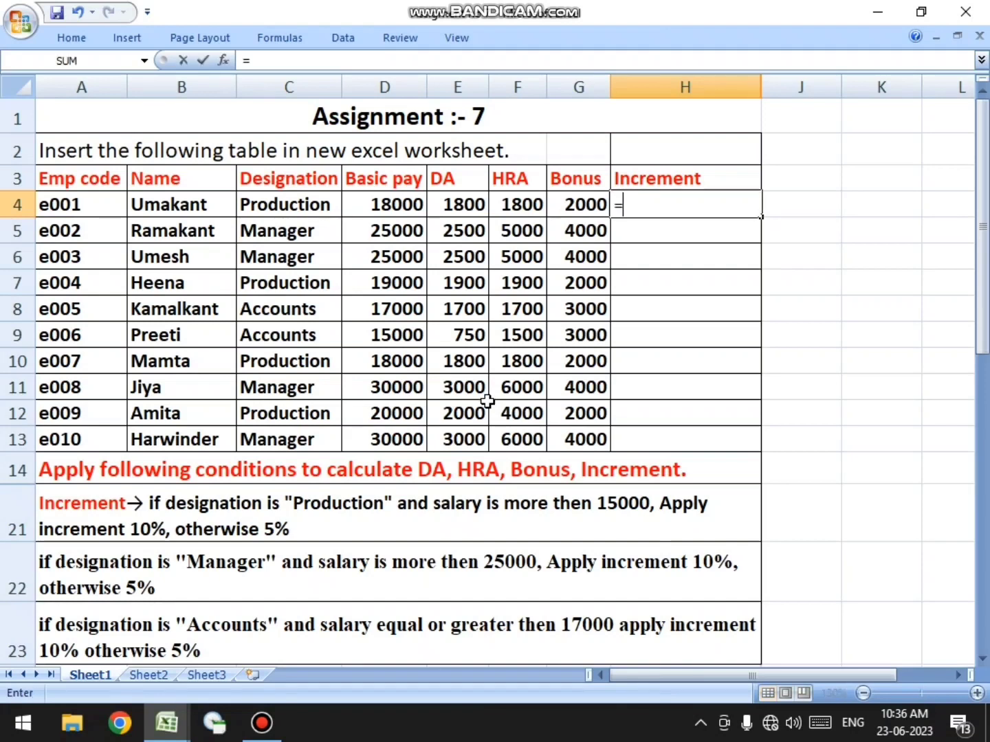
pyautogui.write('if')
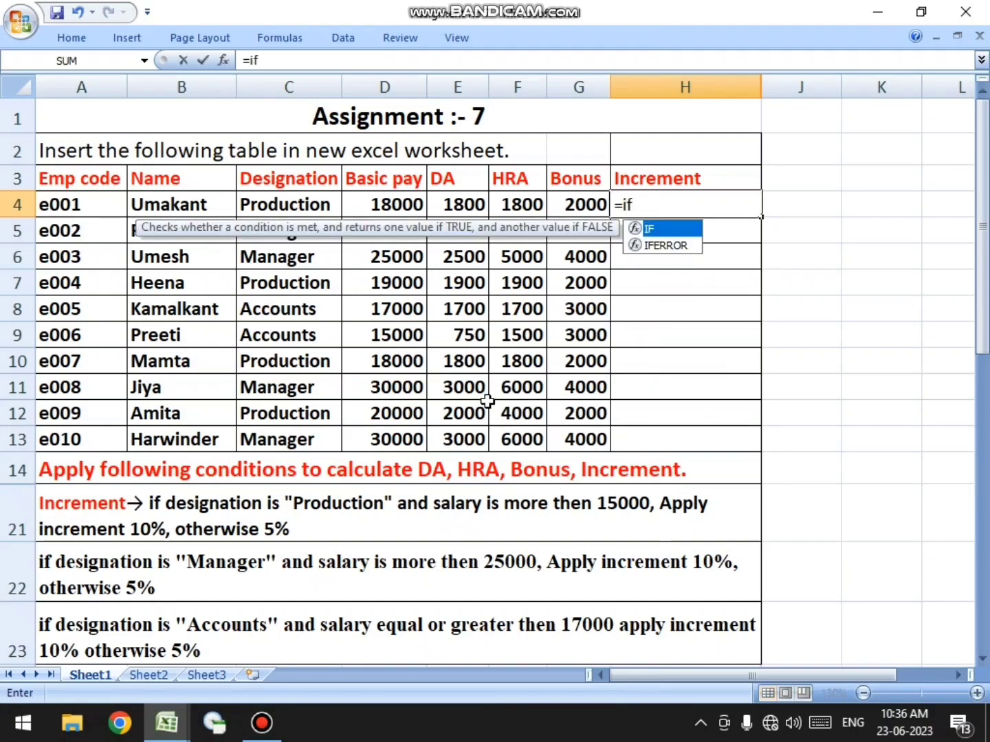
pyautogui.write('(')
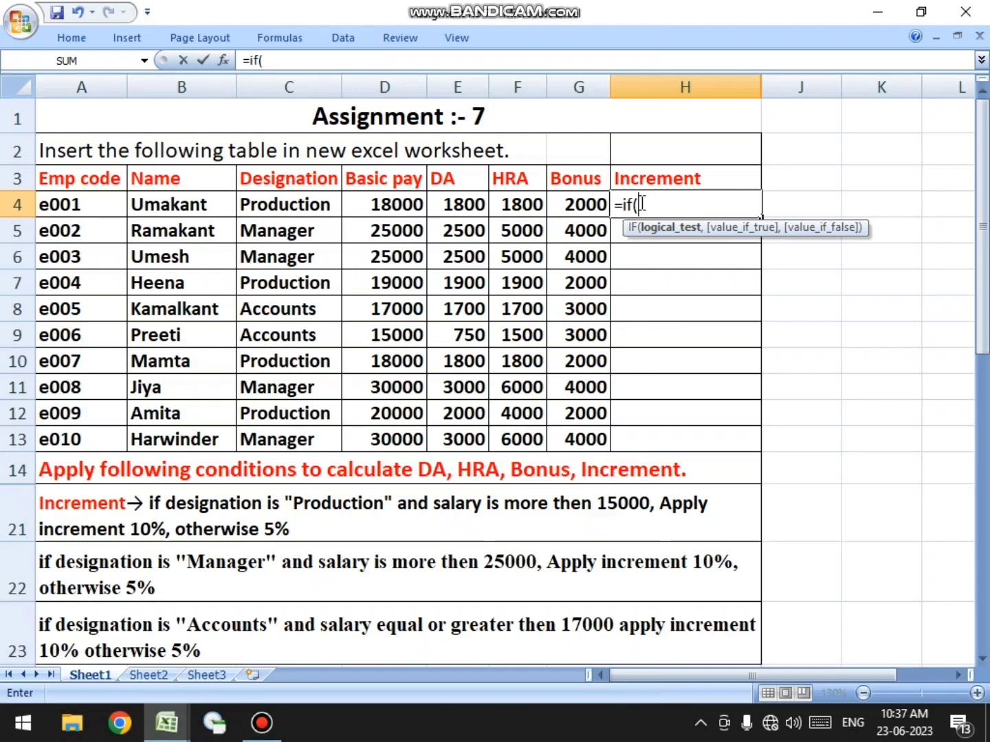
pyautogui.write('and')
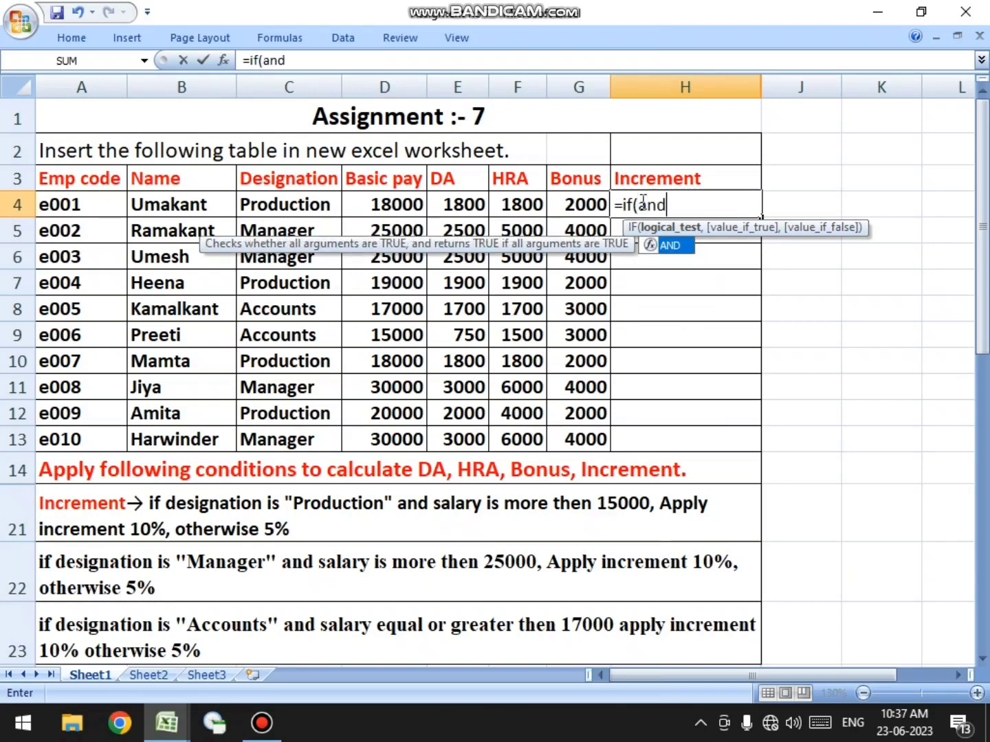
pyautogui.write('(')
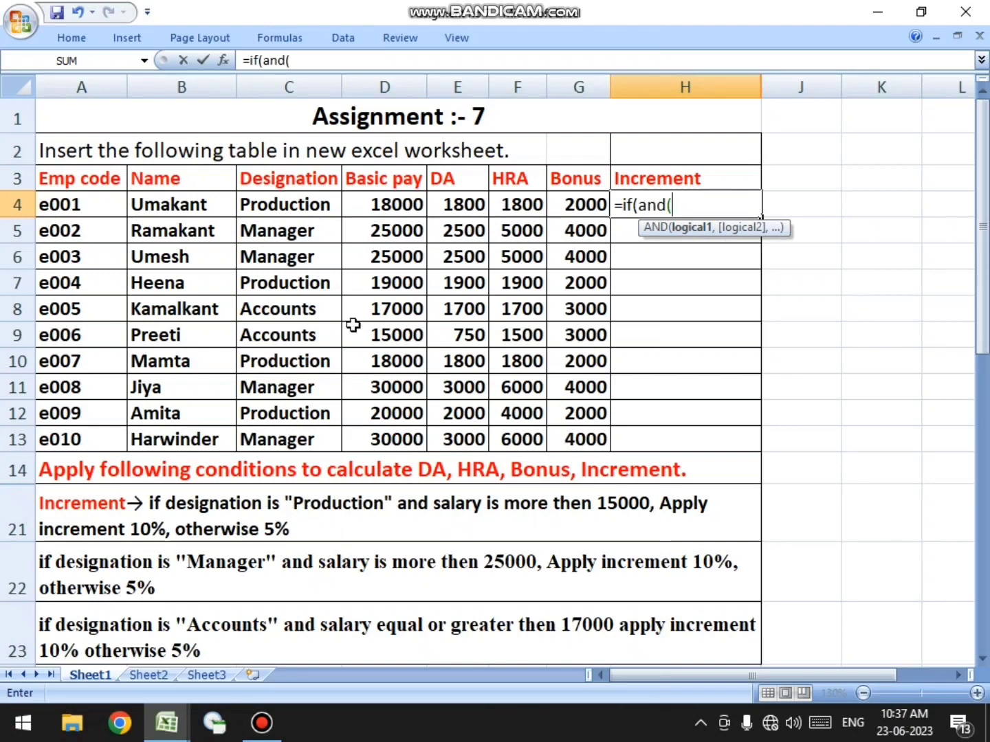
pyautogui.click(287, 209)
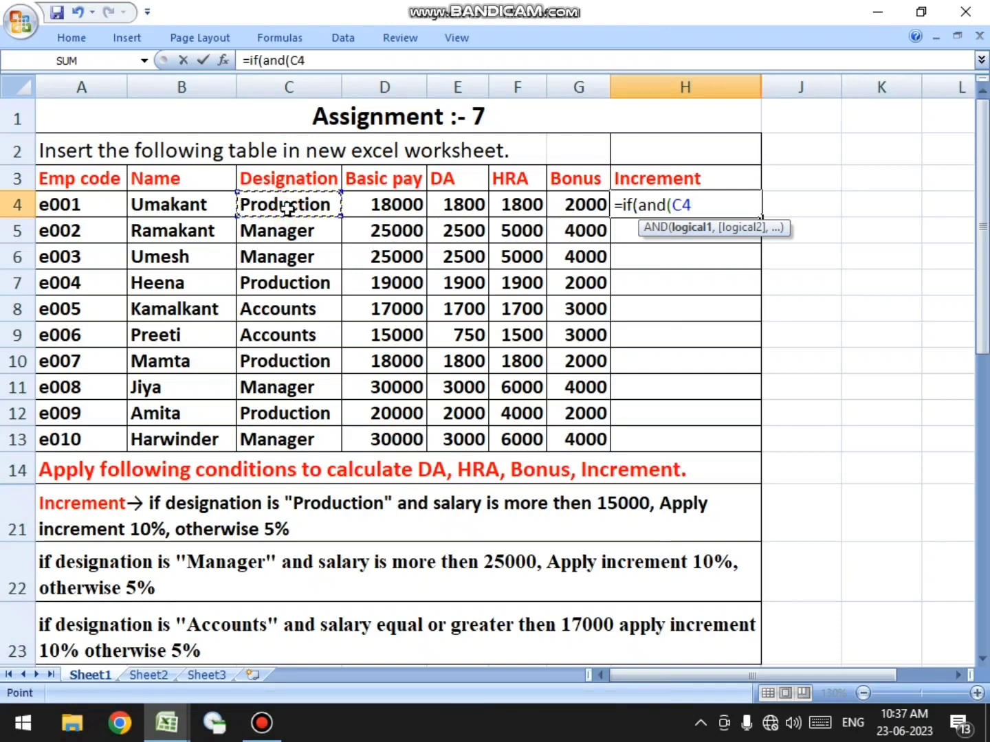
pyautogui.write('="Pro')
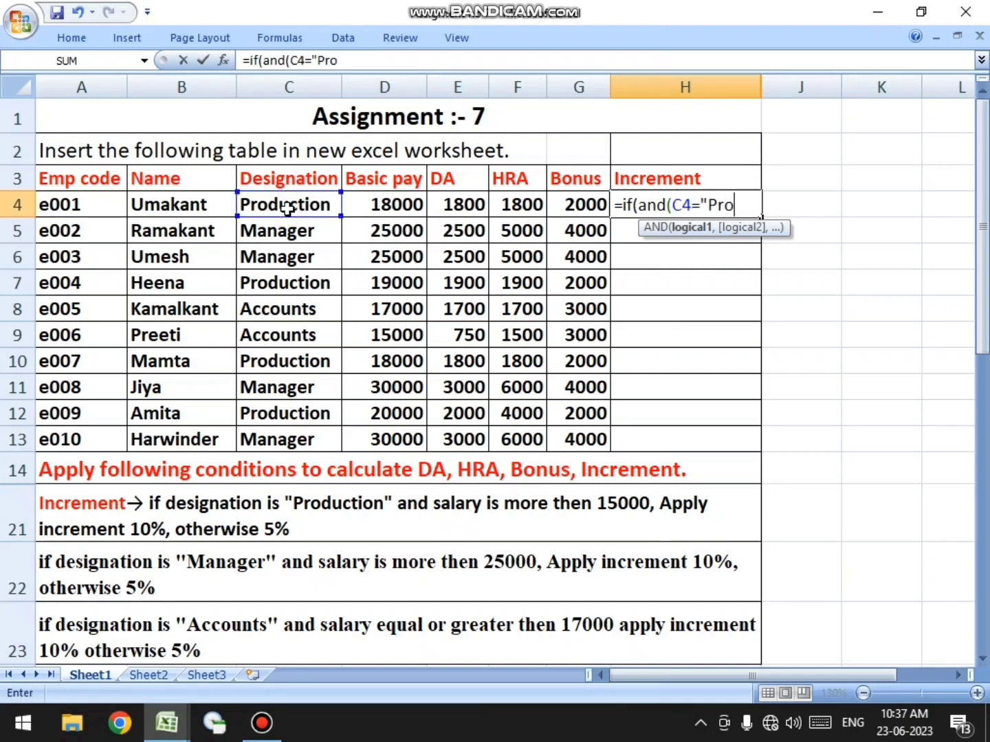
pyautogui.write('ductio')
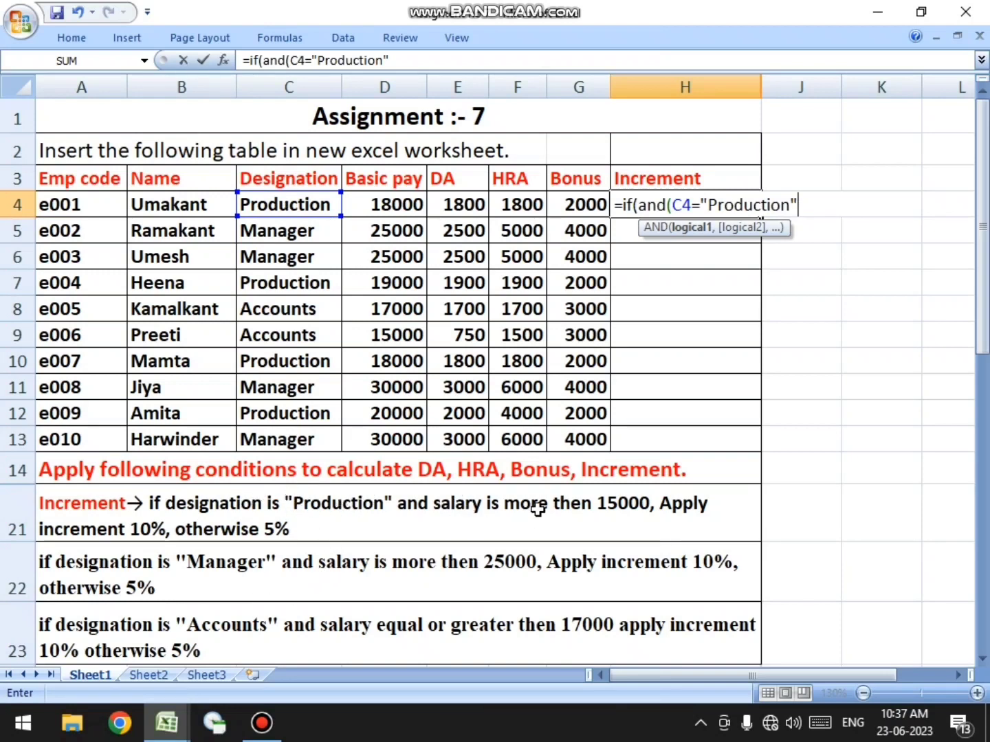
pyautogui.write('n",')
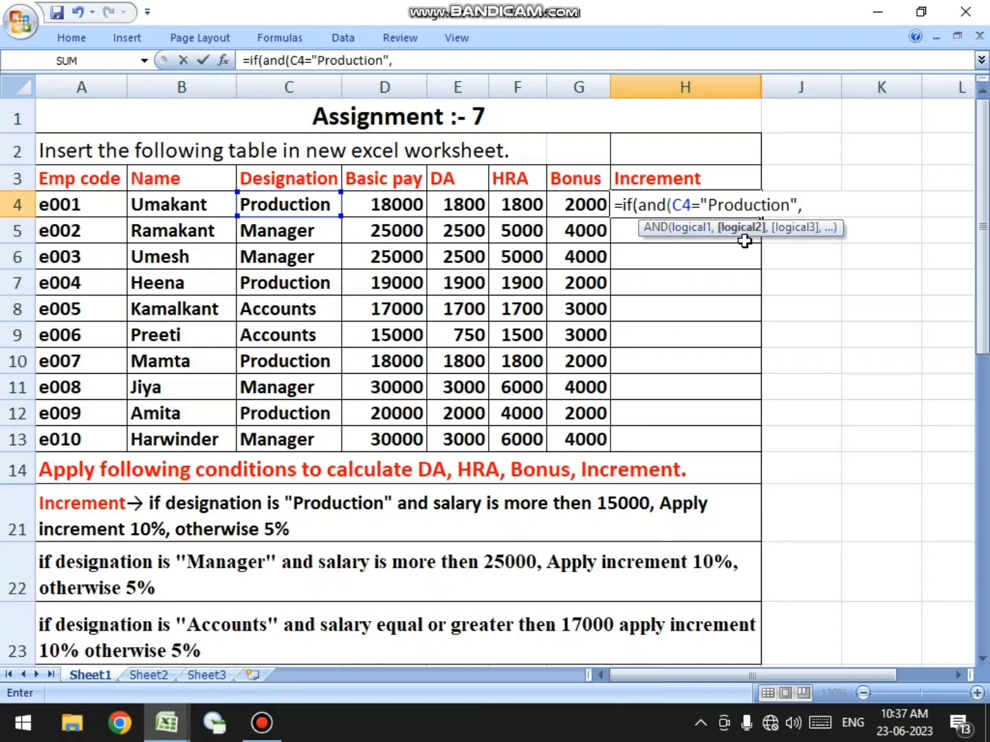
# Add D4>15000 as the second AND condition in the H4 formula and close the AND function.
pyautogui.click(393, 204)
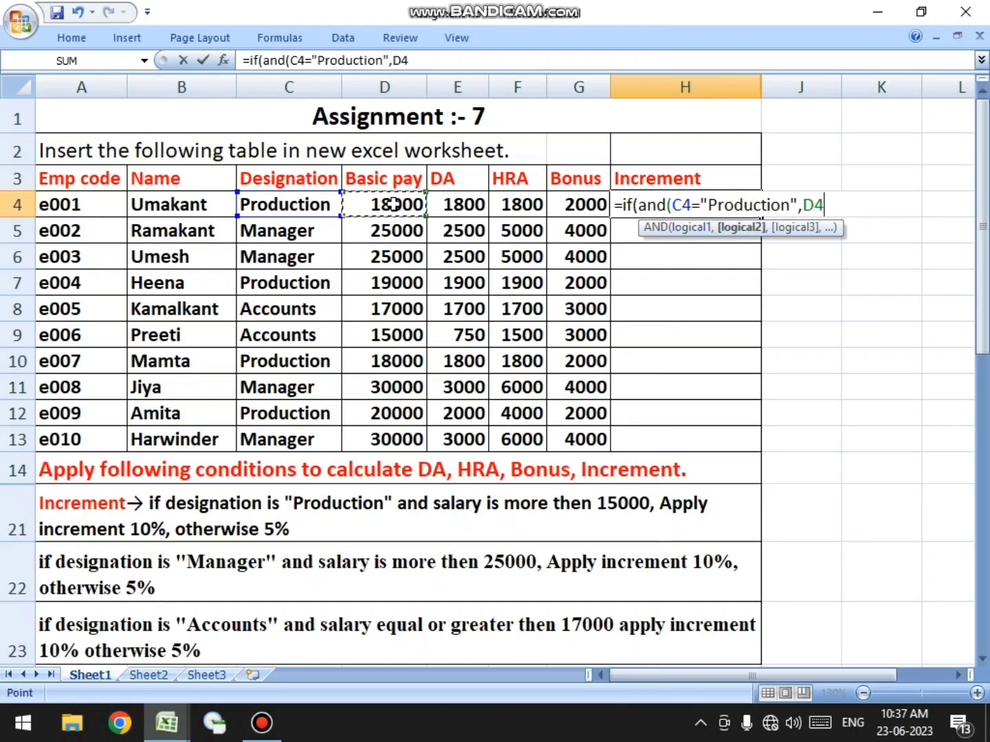
pyautogui.write('>15000')
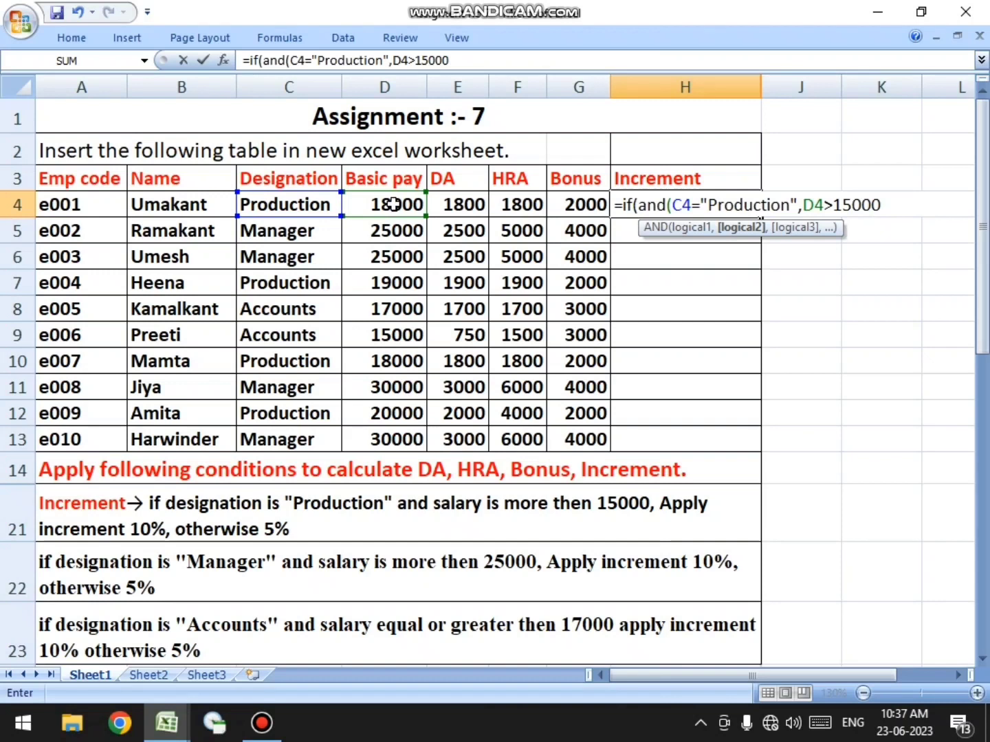
pyautogui.write(',')
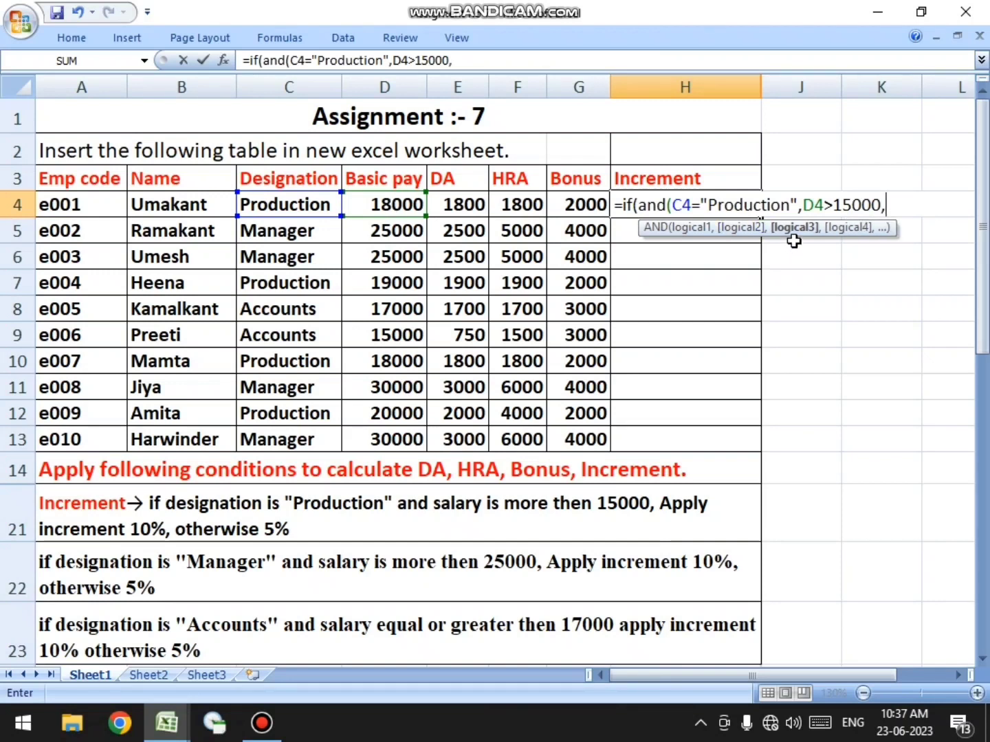
pyautogui.press('BackSpace')
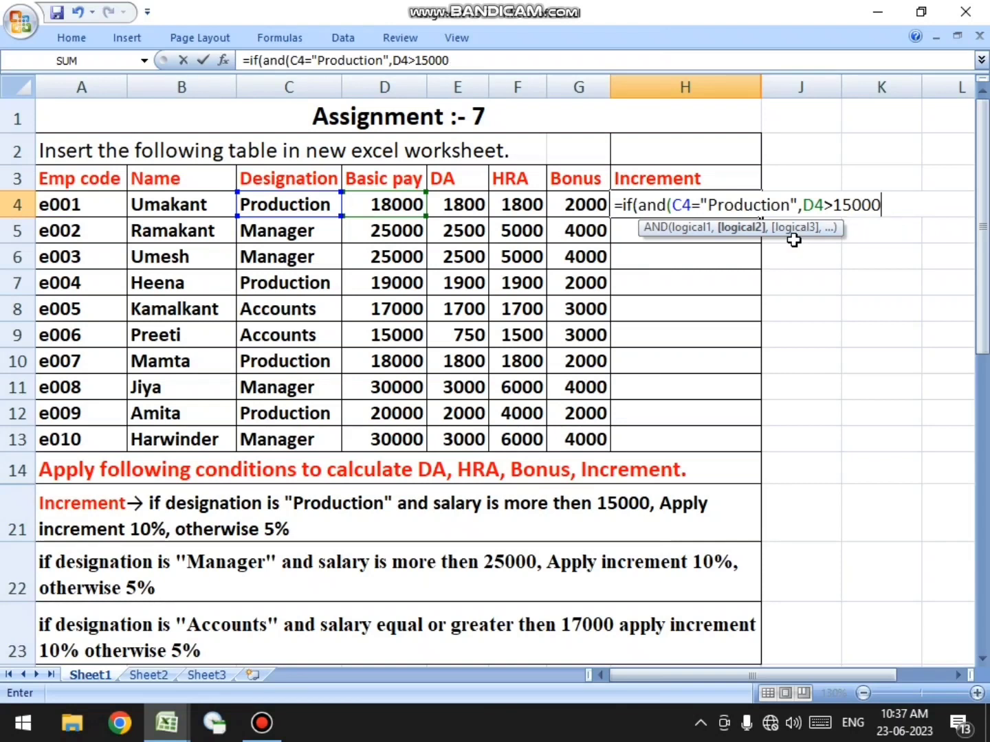
pyautogui.write(')')
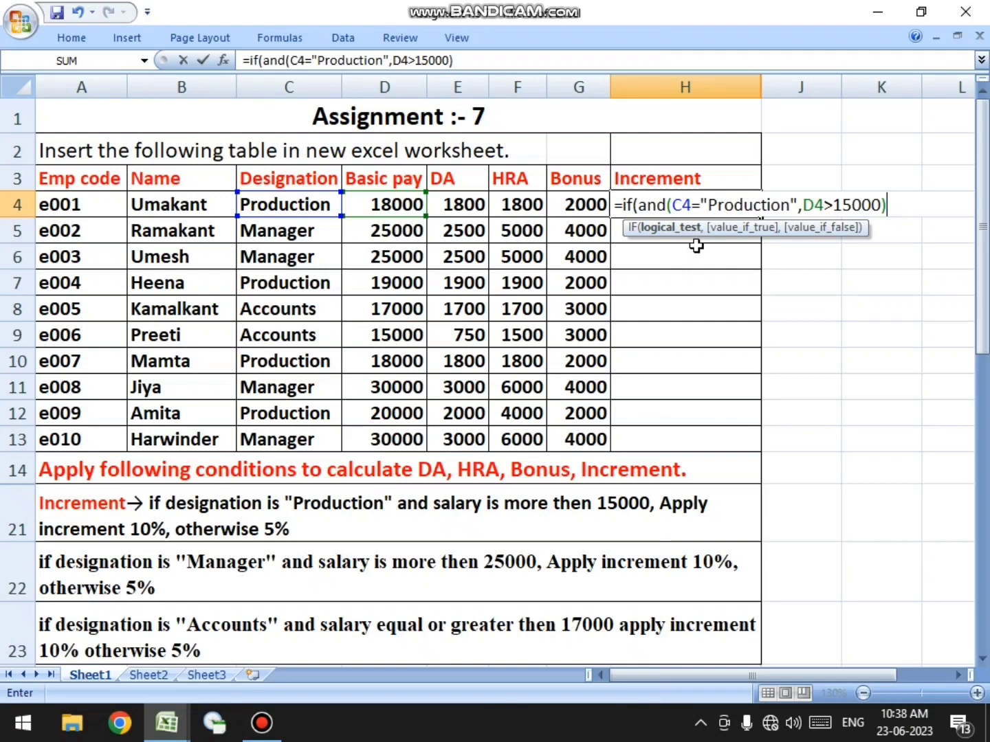
# Complete the H4 formula with D4*10% as the true result and D4*5% as the false result, and enter it.
pyautogui.write(',')
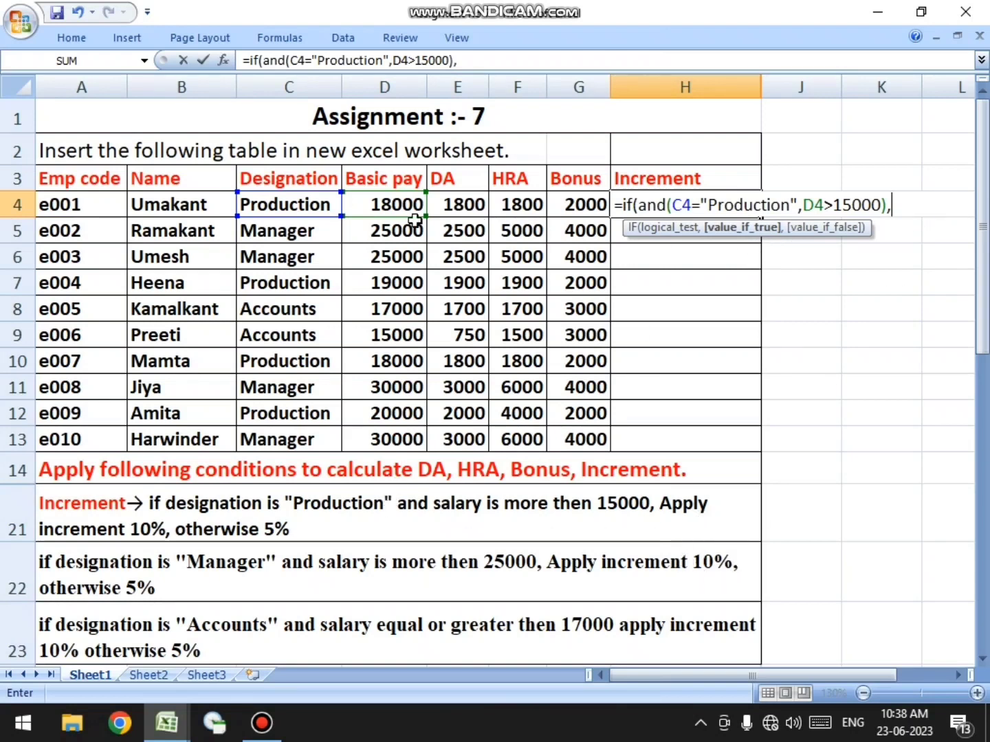
pyautogui.click(396, 207)
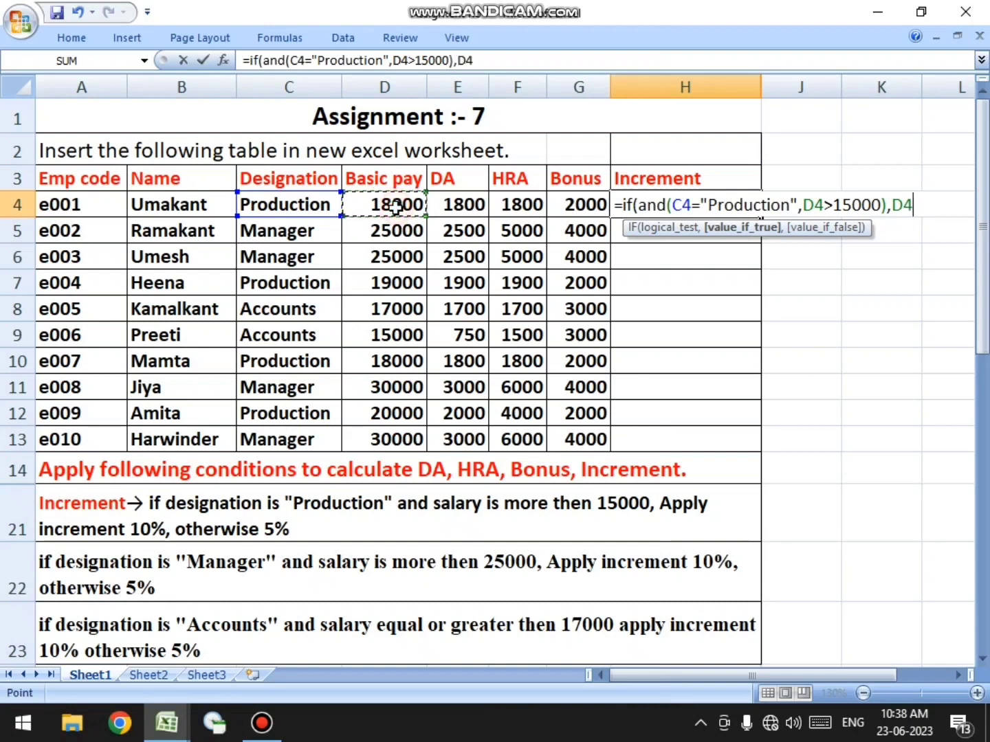
pyautogui.write('*')
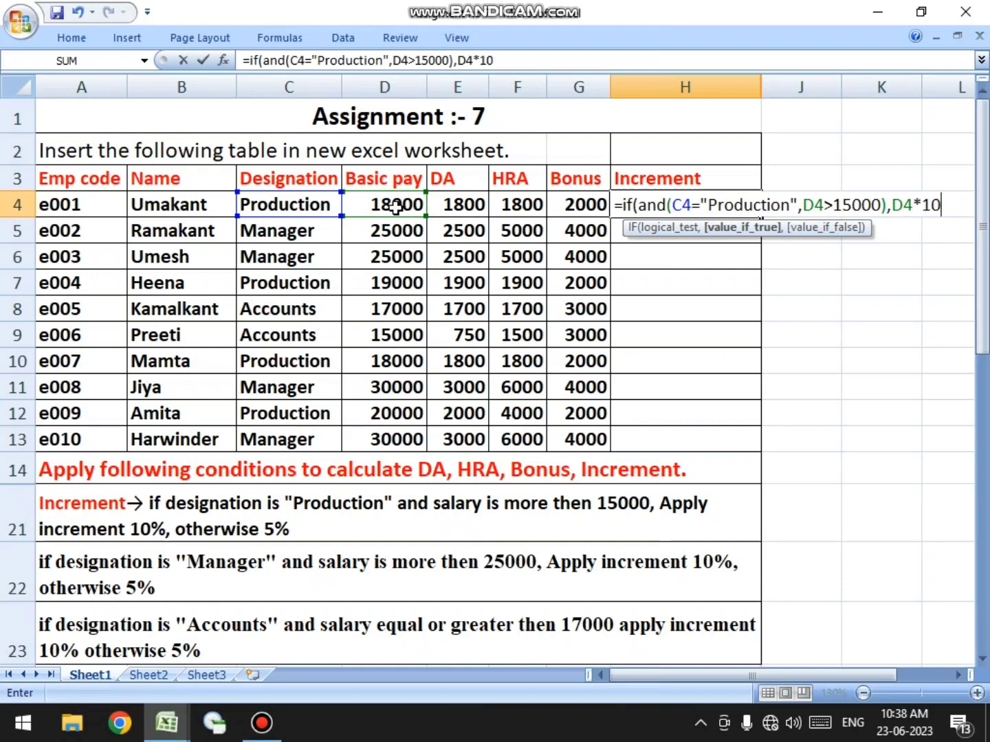
pyautogui.write('10%')
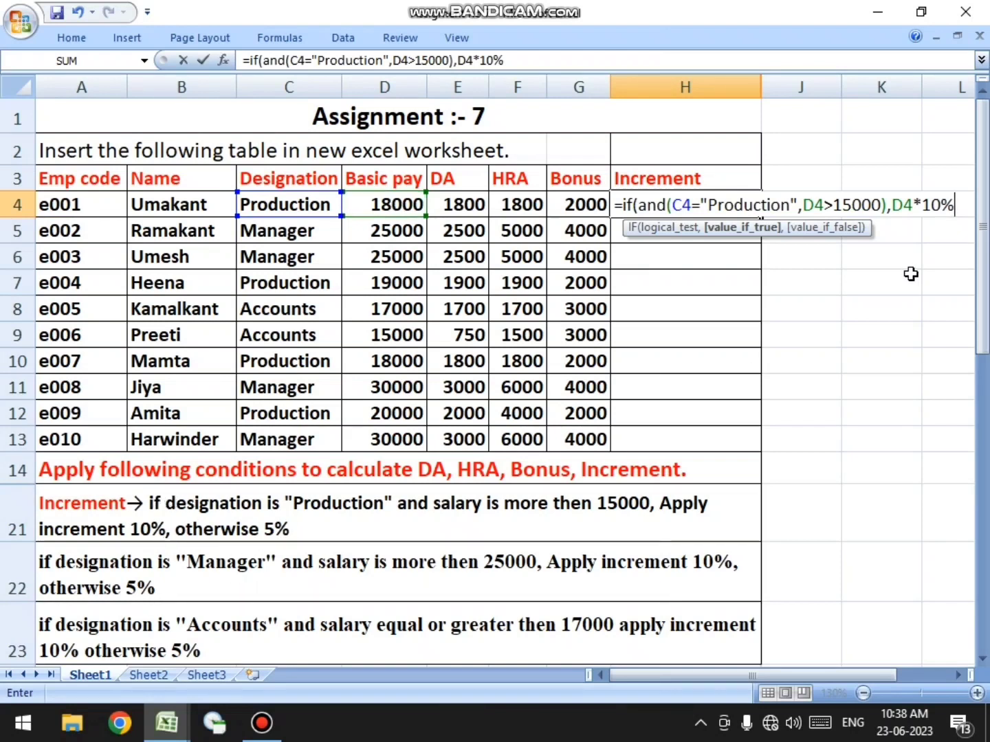
pyautogui.write(',')
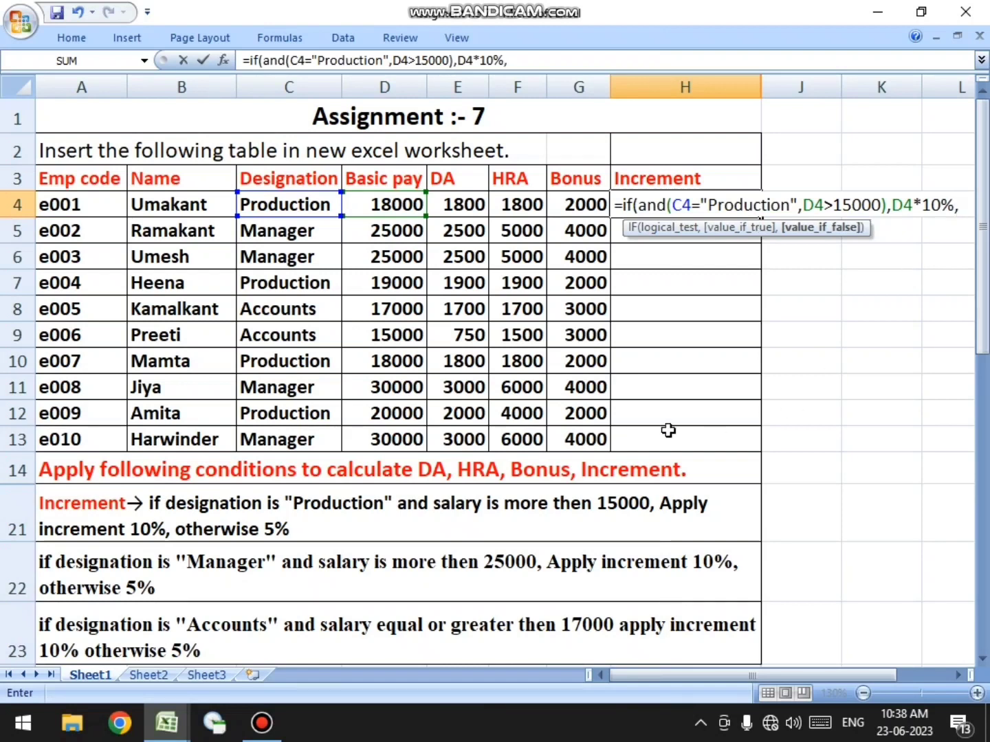
pyautogui.click(397, 208)
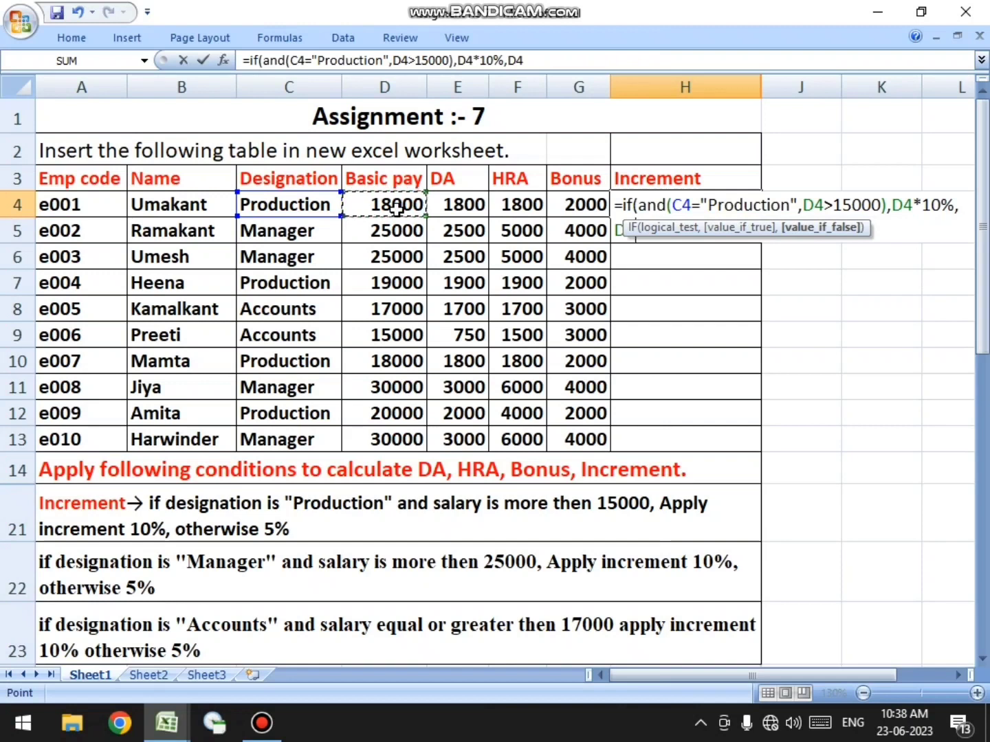
pyautogui.write('*')
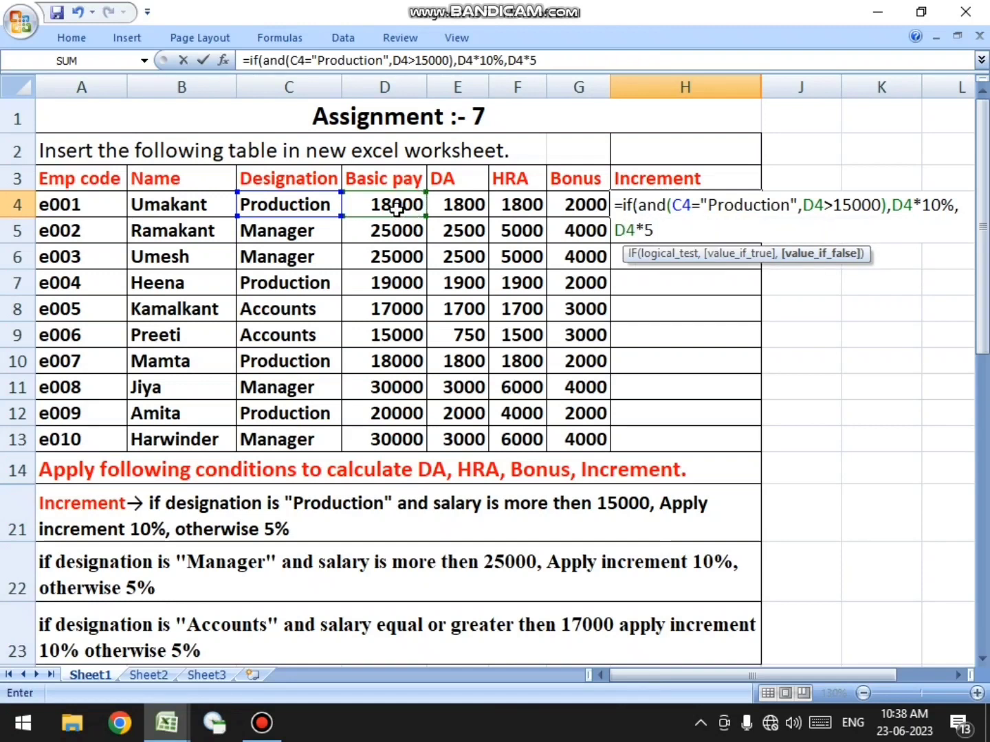
pyautogui.write('5%)')
pyautogui.press('Return')
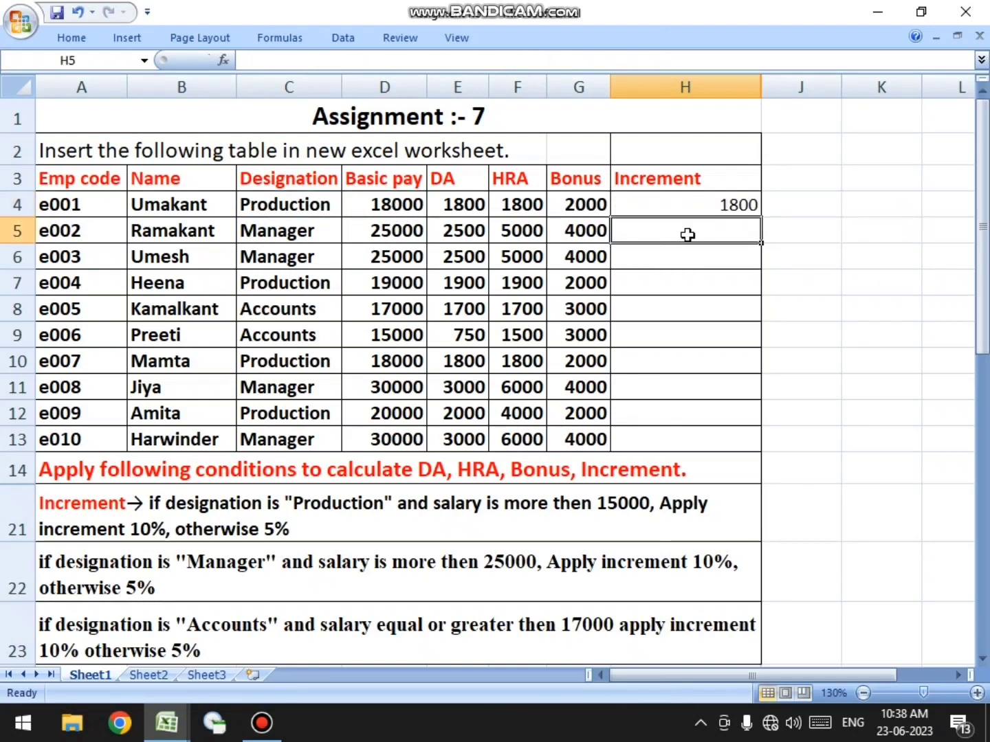
# Change the basic pay in D4 to 14000 and check the recalculated increment in H4.
pyautogui.click(713, 209)
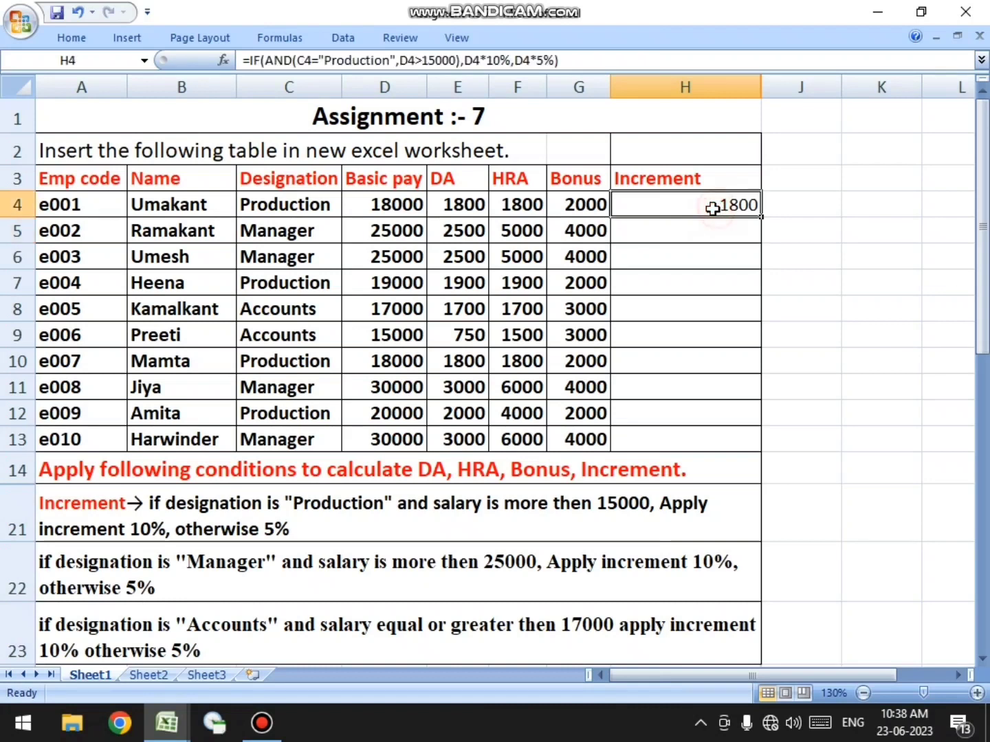
pyautogui.click(388, 205)
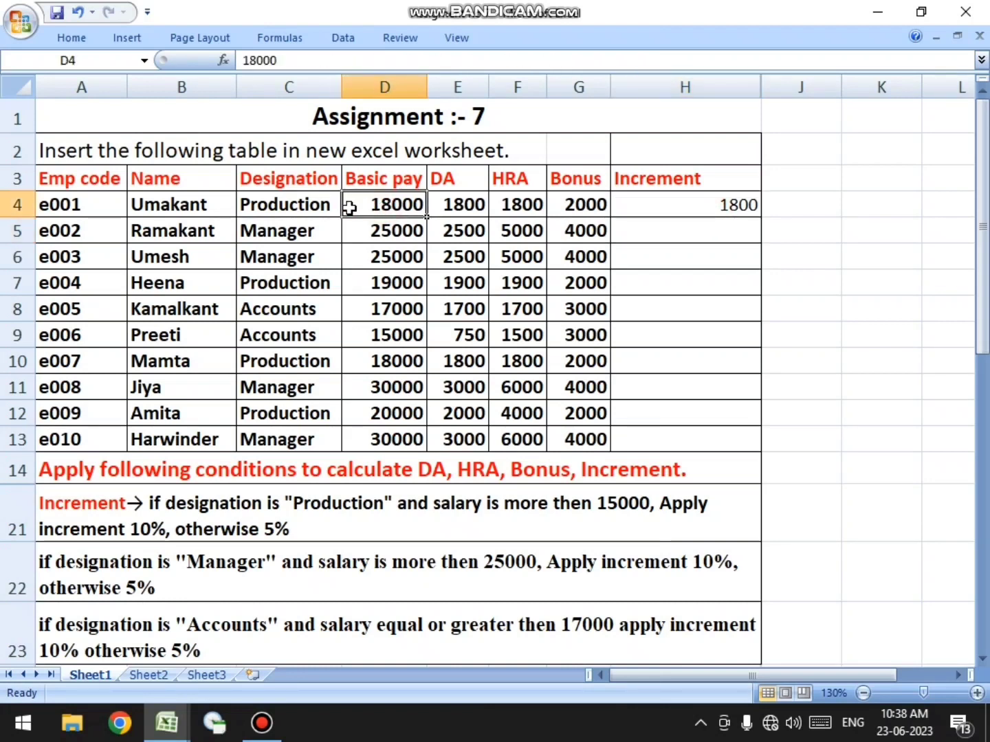
pyautogui.doubleClick(387, 205)
pyautogui.press('BackSpace')
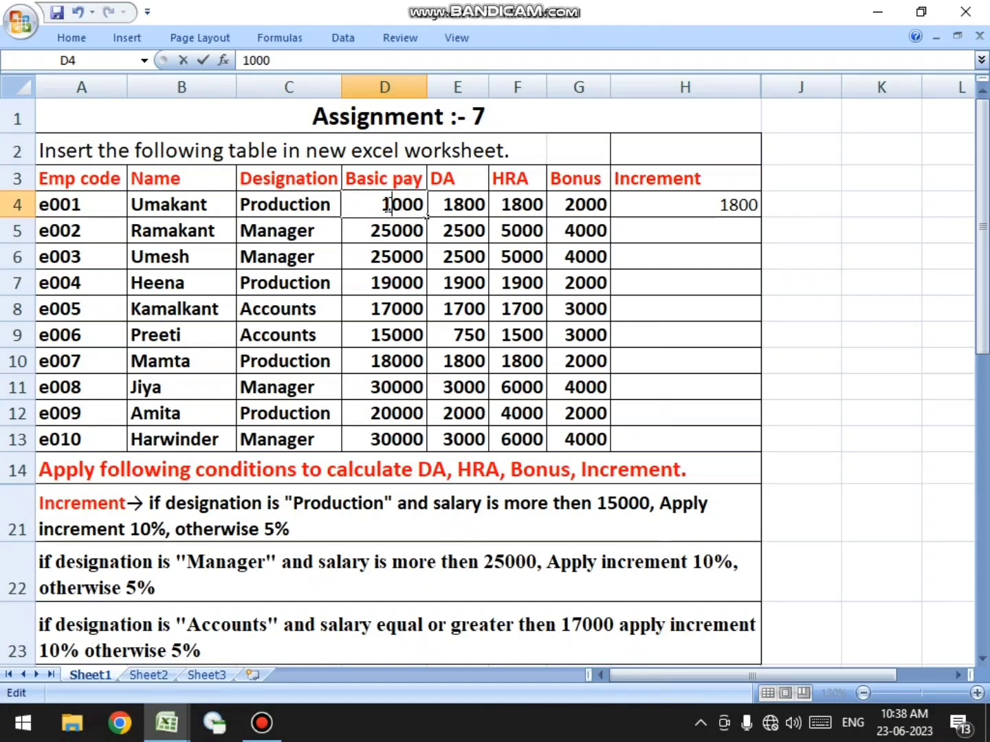
pyautogui.write('4')
pyautogui.press('Return')
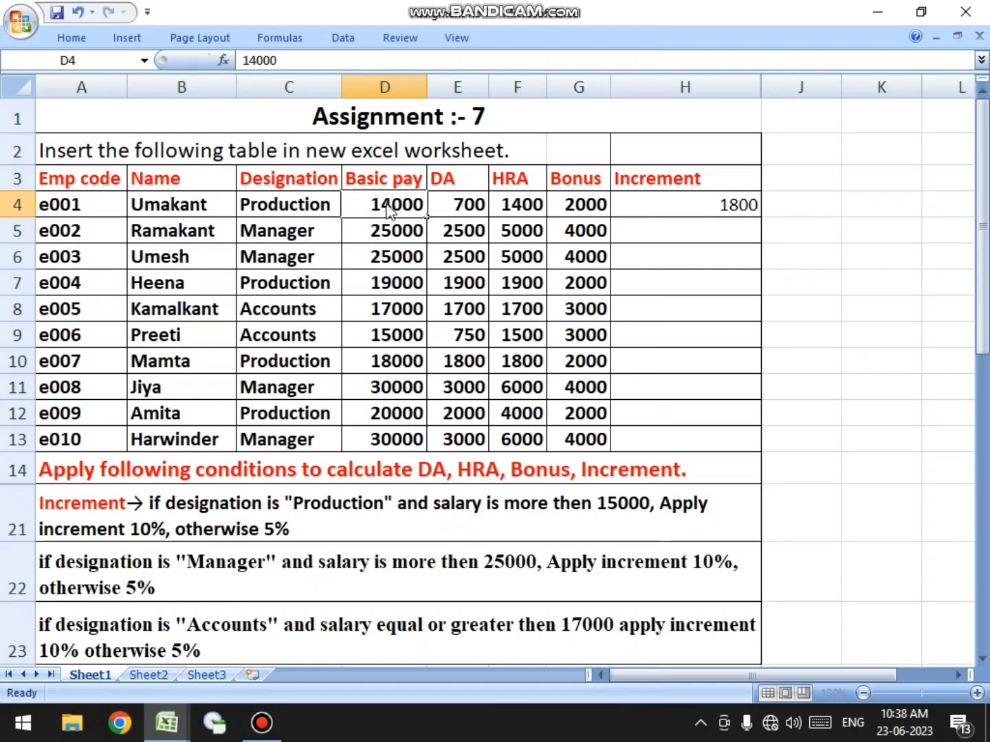
pyautogui.click(686, 206)
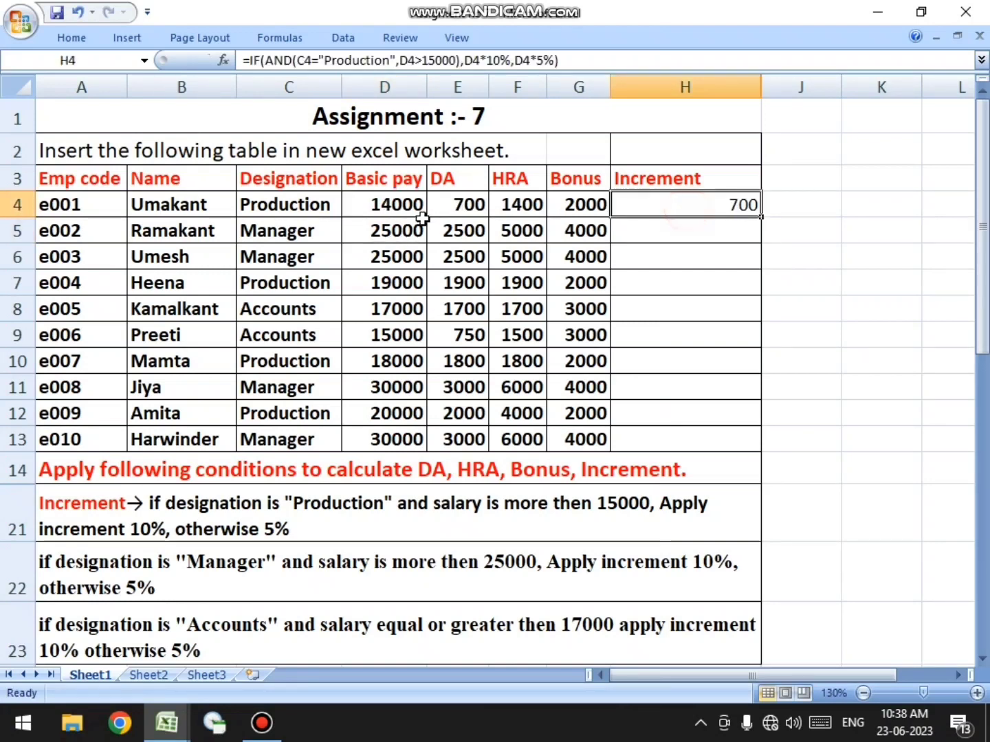
pyautogui.click(379, 204)
# Edit the H4 formula and remove its false result D4*5% with the closing parenthesis, keeping everything through D4*10%,.
pyautogui.click(636, 202)
pyautogui.doubleClick(665, 201)
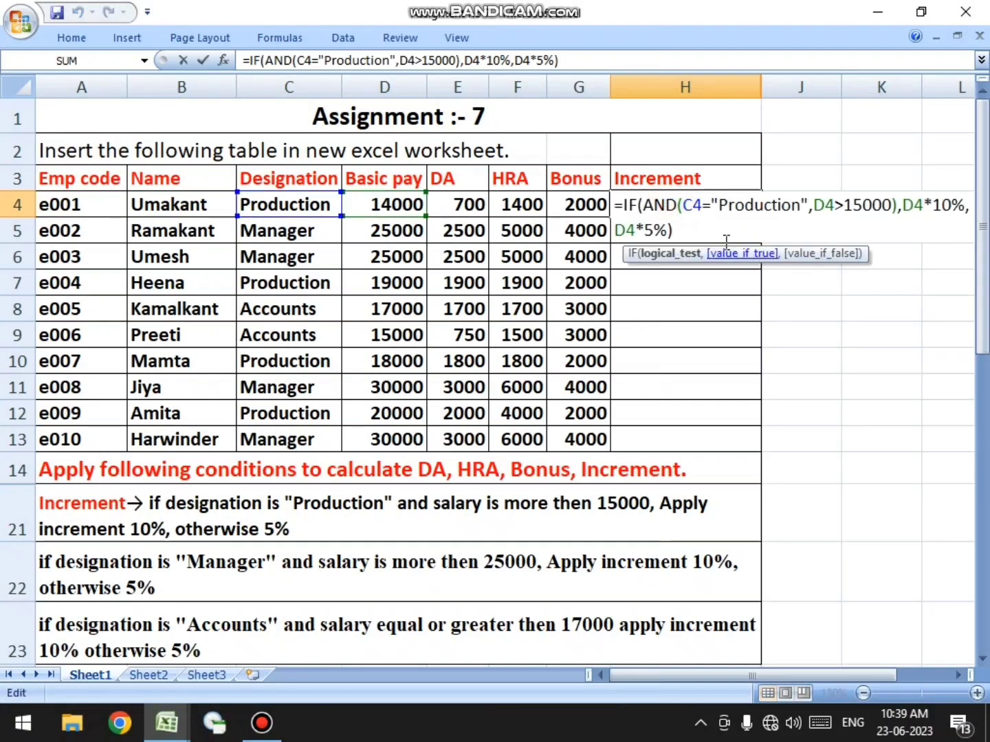
pyautogui.click(701, 230)
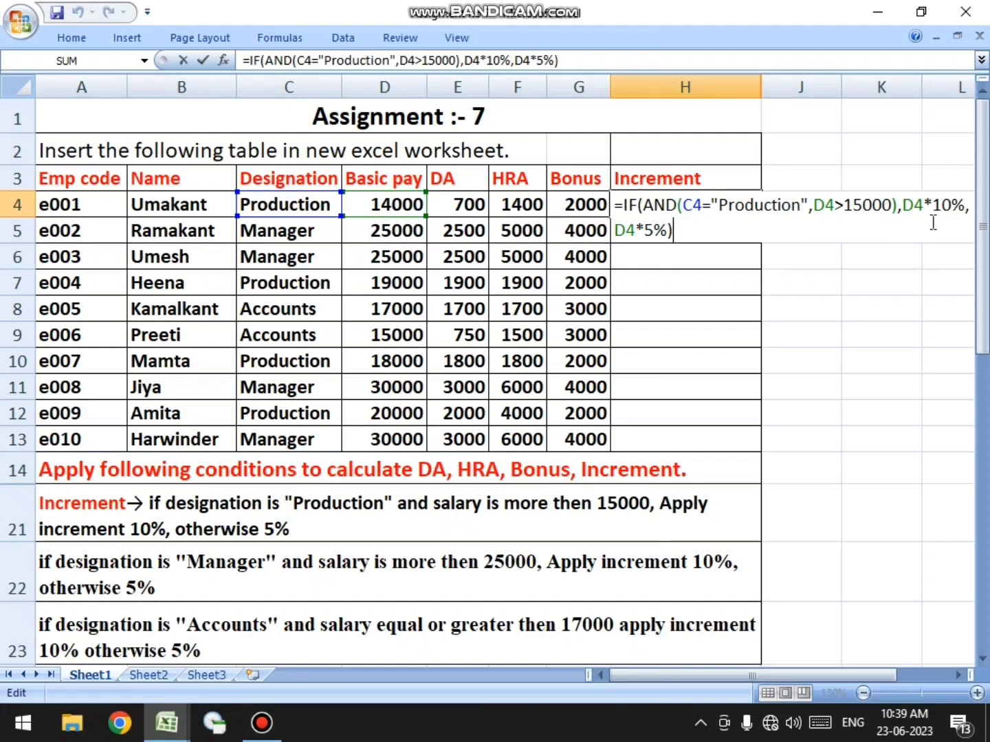
pyautogui.press('BackSpace')
pyautogui.press('BackSpace')
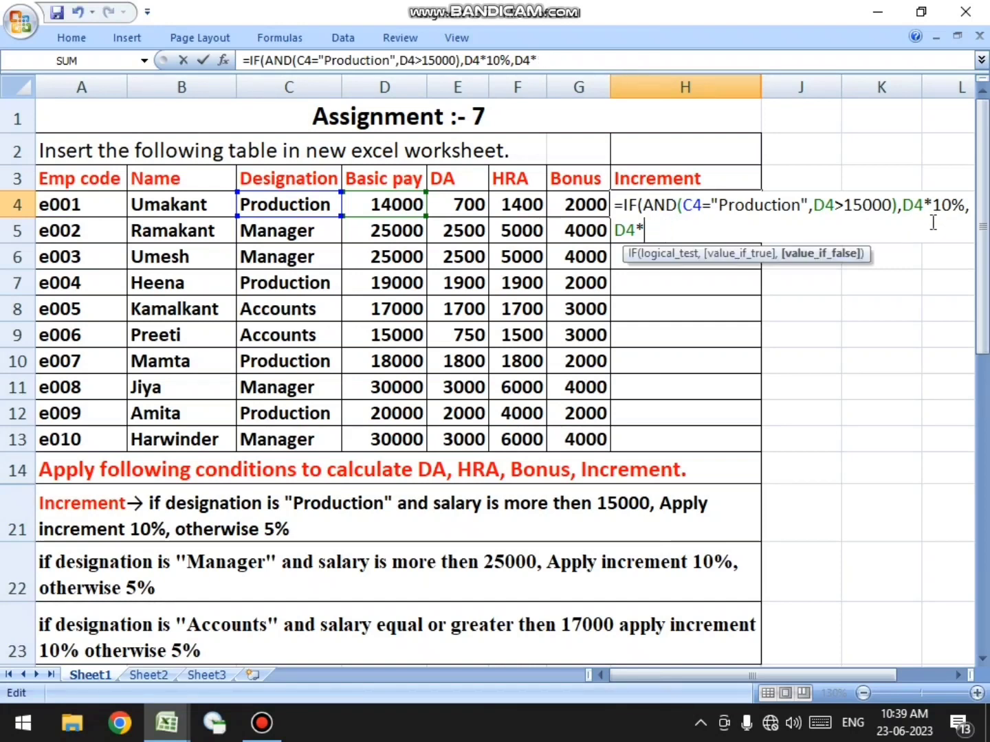
pyautogui.press('BackSpace')
pyautogui.press('BackSpace')
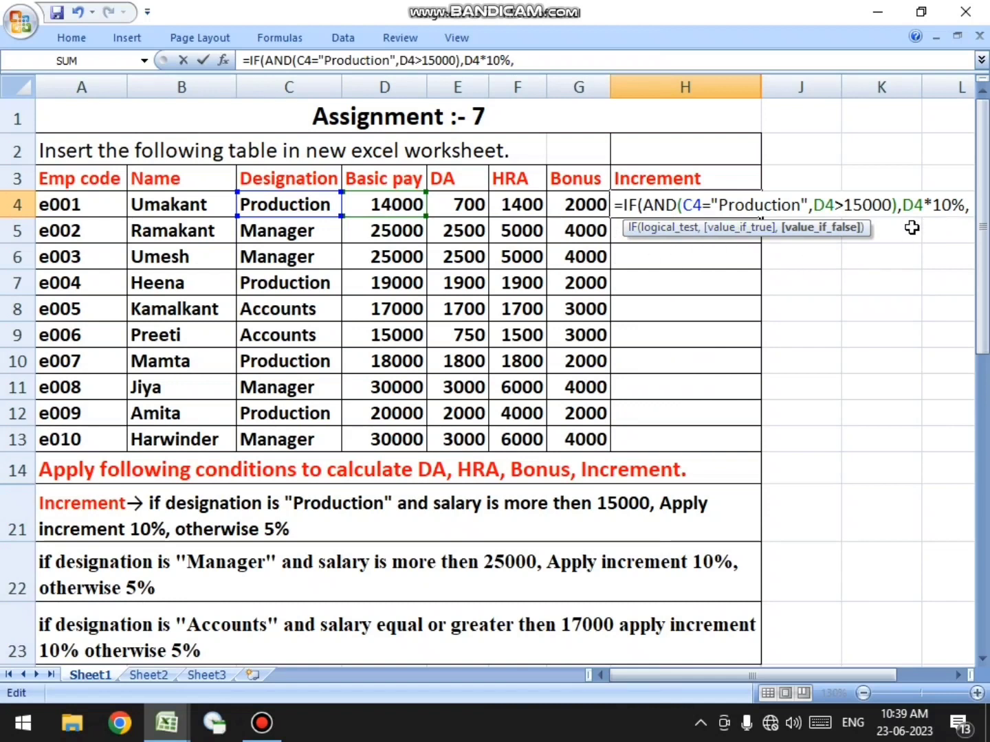
# Nest a second IF with an AND function as H4's false result, with C4="Manager" as its first condition.
pyautogui.write('if')
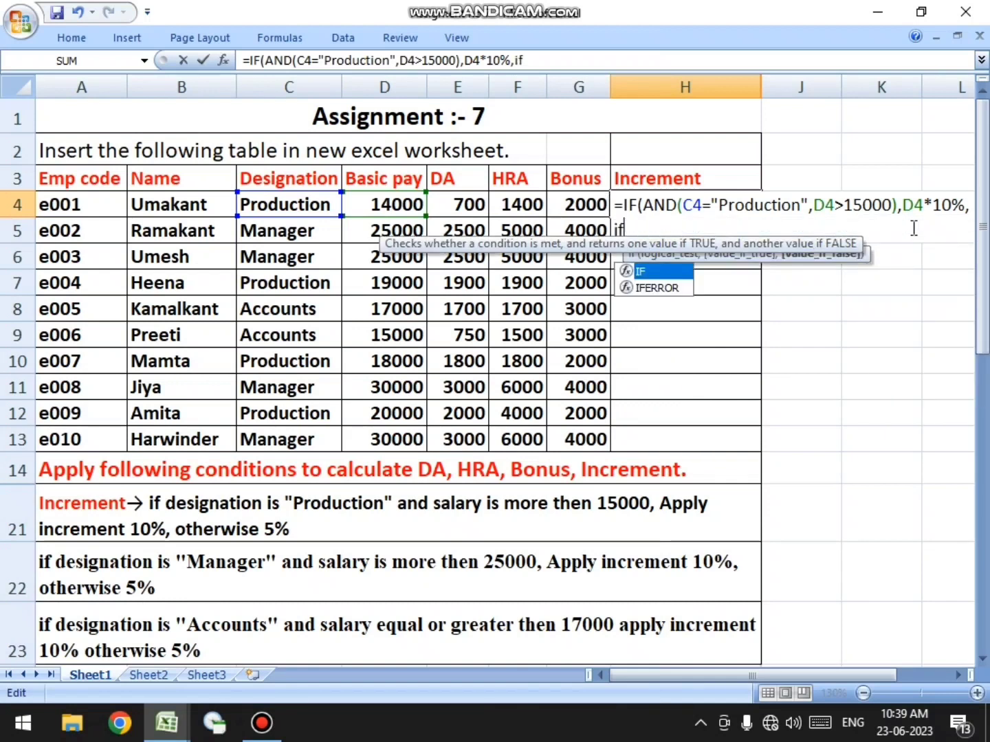
pyautogui.write('(')
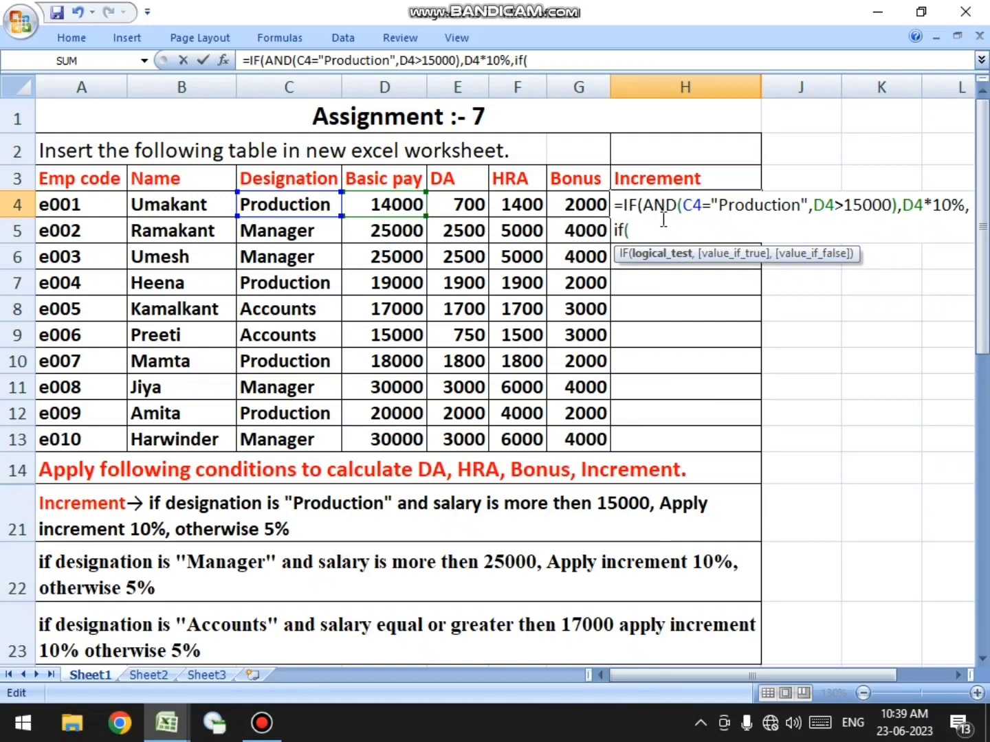
pyautogui.write('and(')
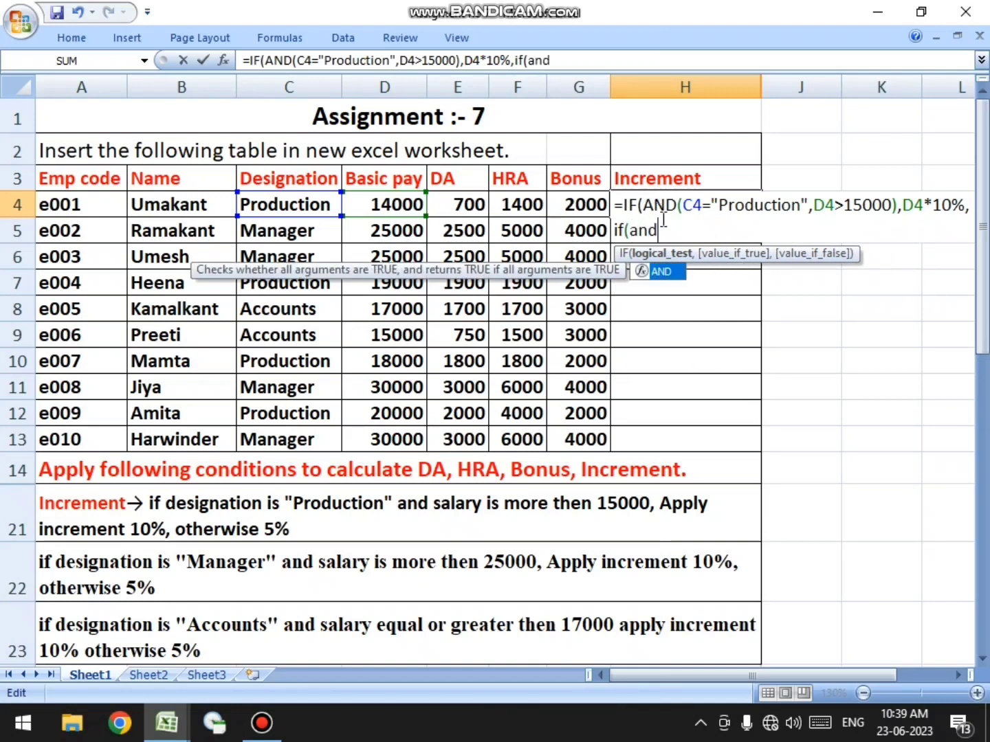
pyautogui.click(301, 204)
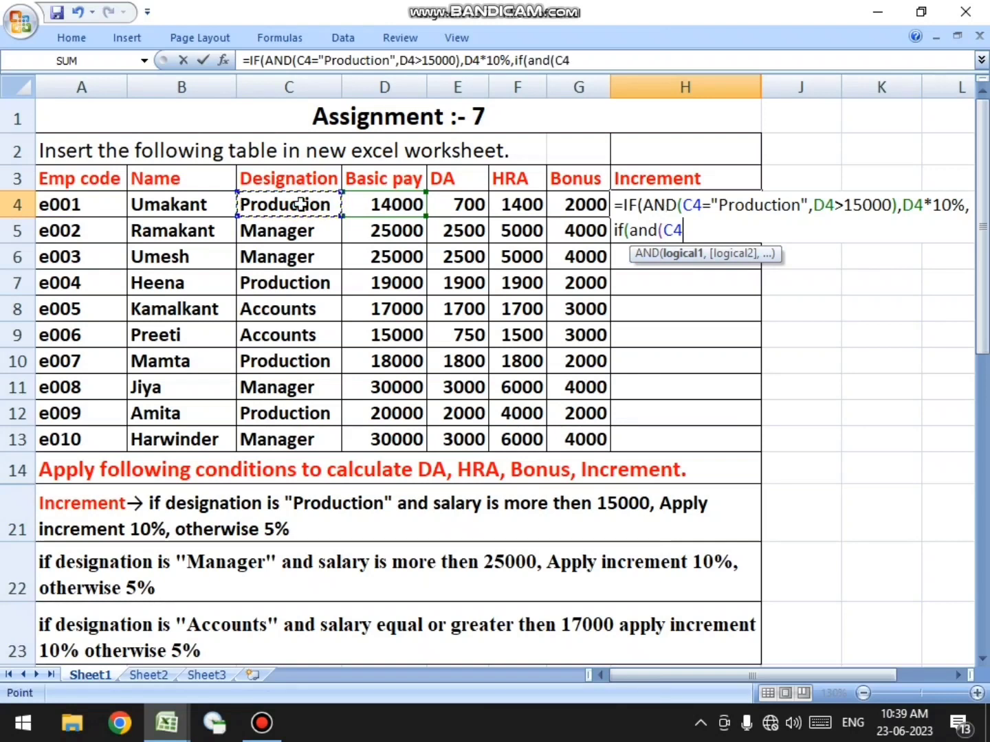
pyautogui.write('=')
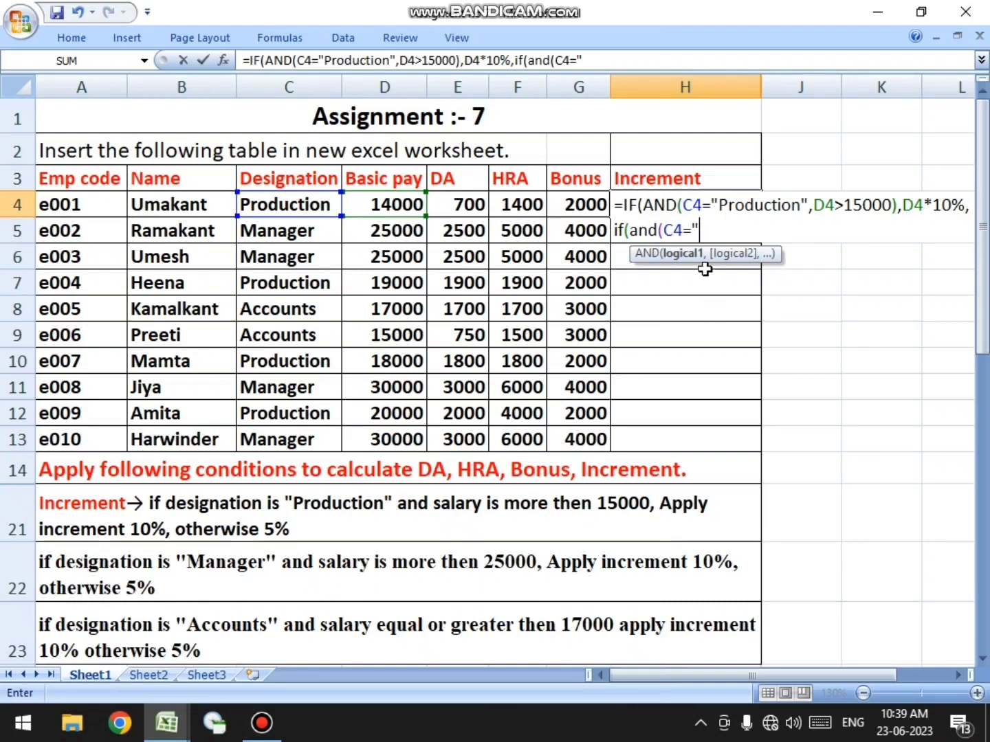
pyautogui.write('Mangar')
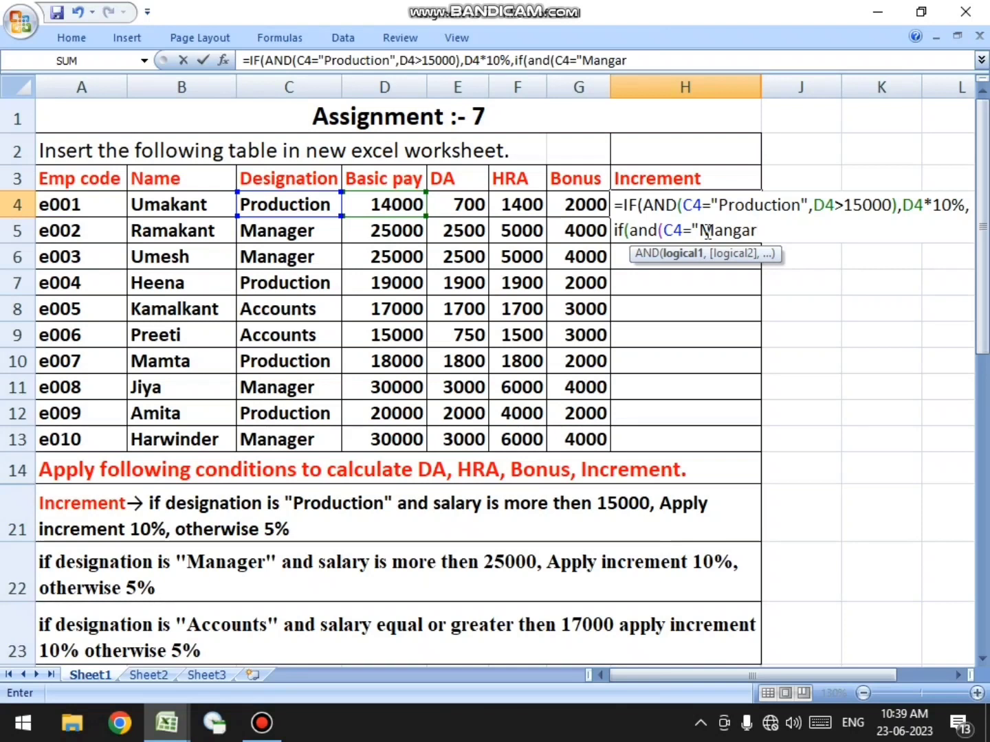
pyautogui.press('BackSpace')
pyautogui.press('BackSpace')
pyautogui.press('BackSpace')
pyautogui.write('ager",')
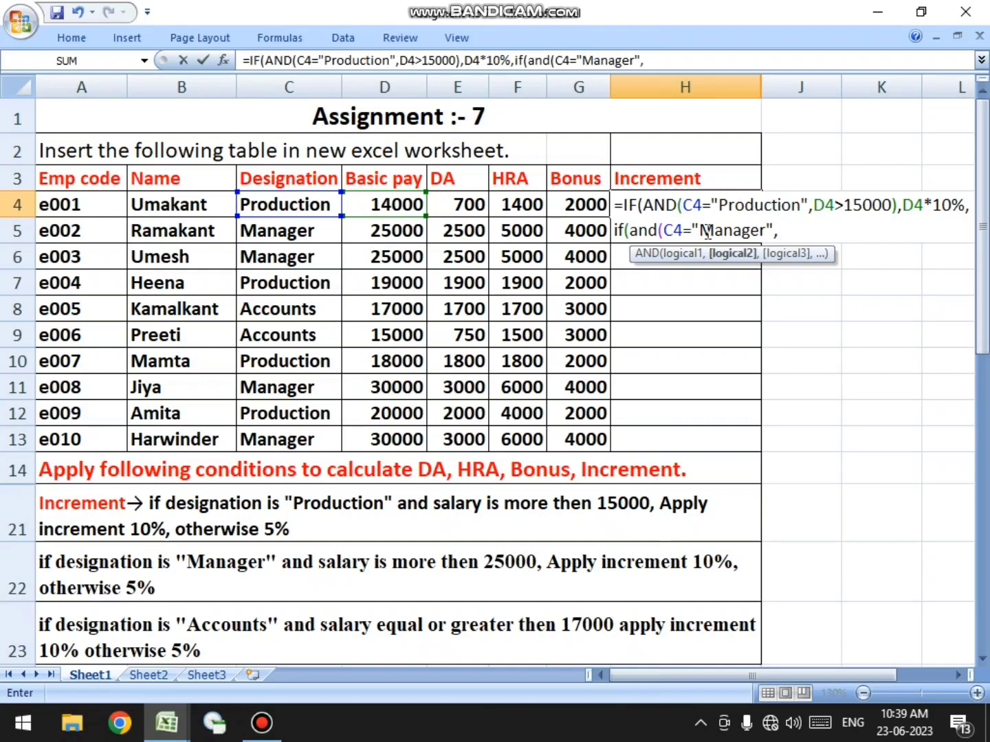
# Add D4>25000 as the Manager AND's second condition in H4, close the AND, and give D4*10% as the true result.
pyautogui.click(388, 205)
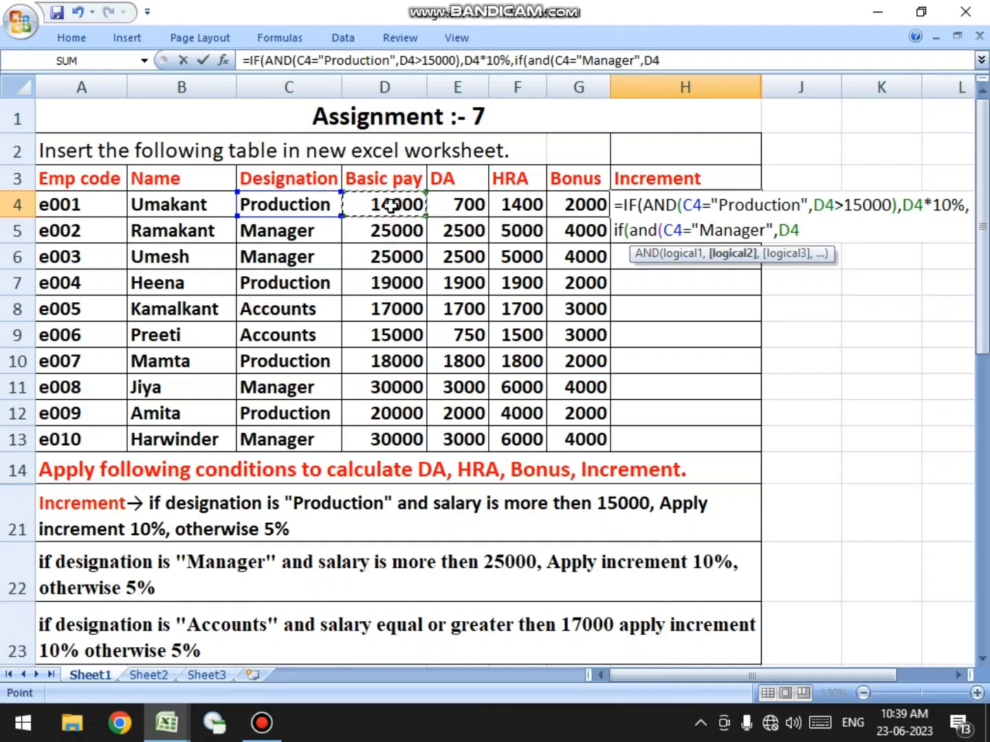
pyautogui.write('>')
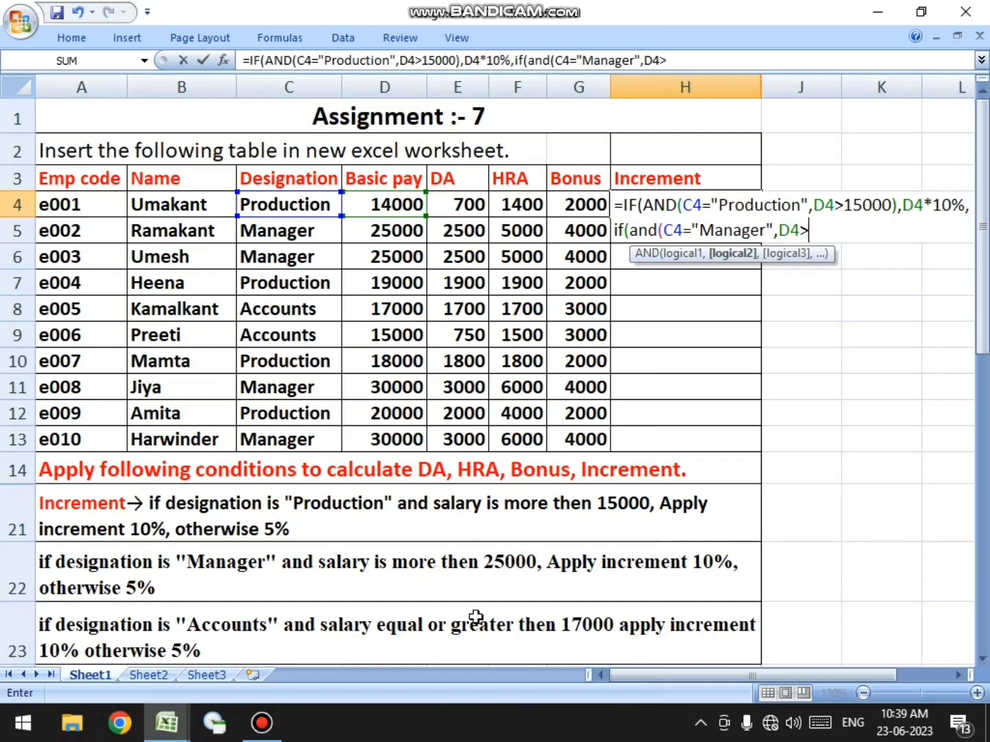
pyautogui.write('2500')
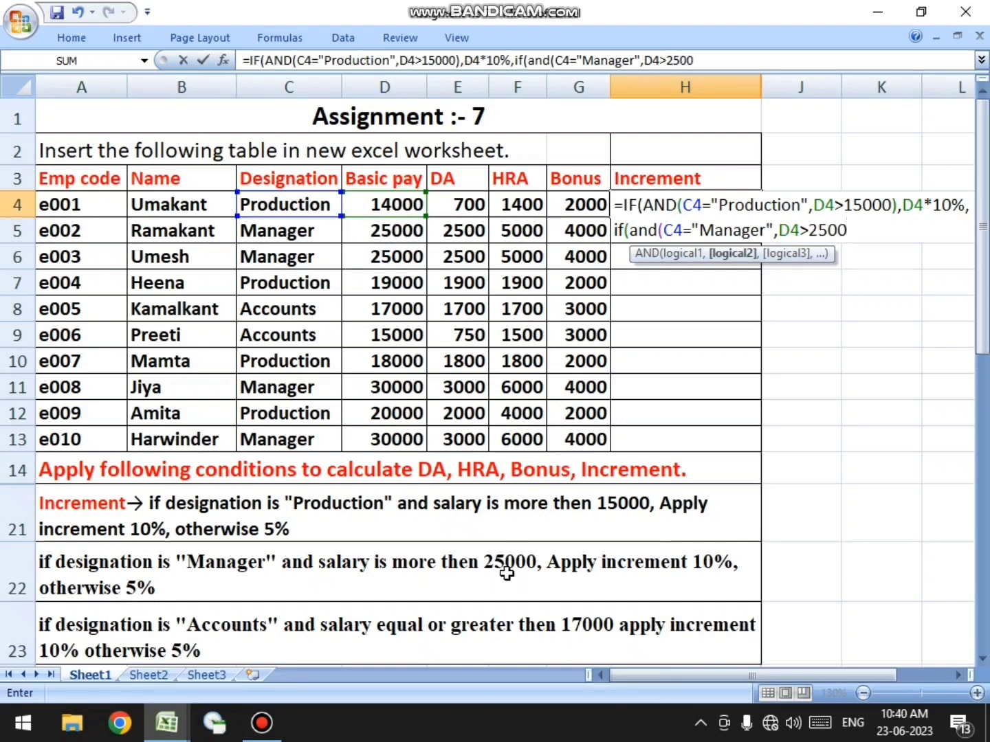
pyautogui.write('0),')
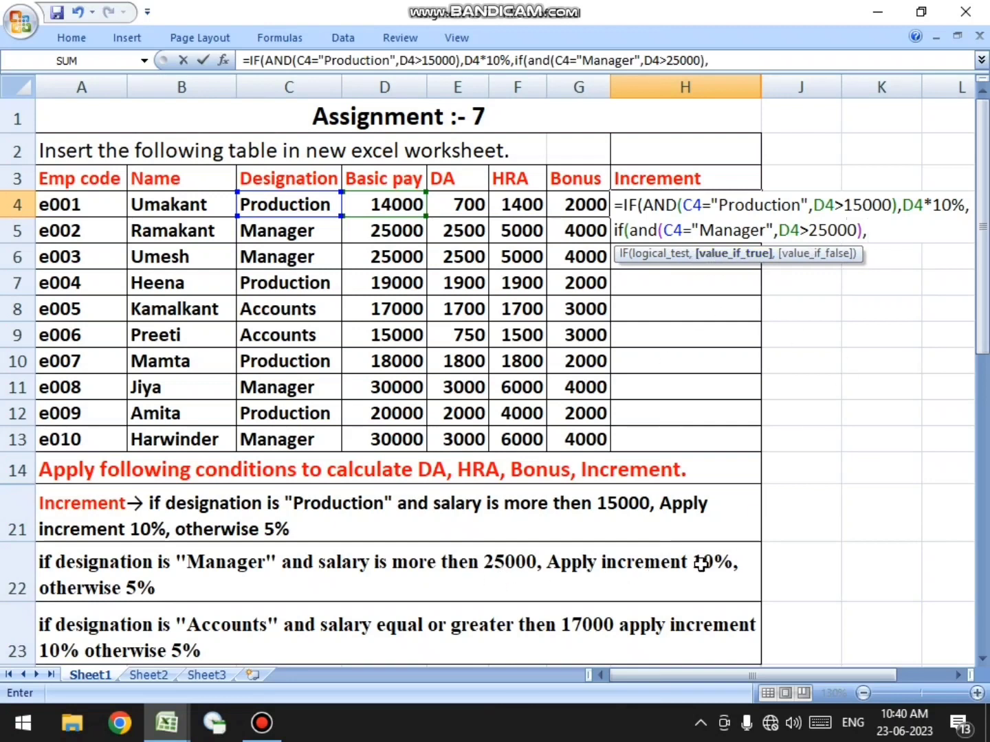
pyautogui.click(369, 209)
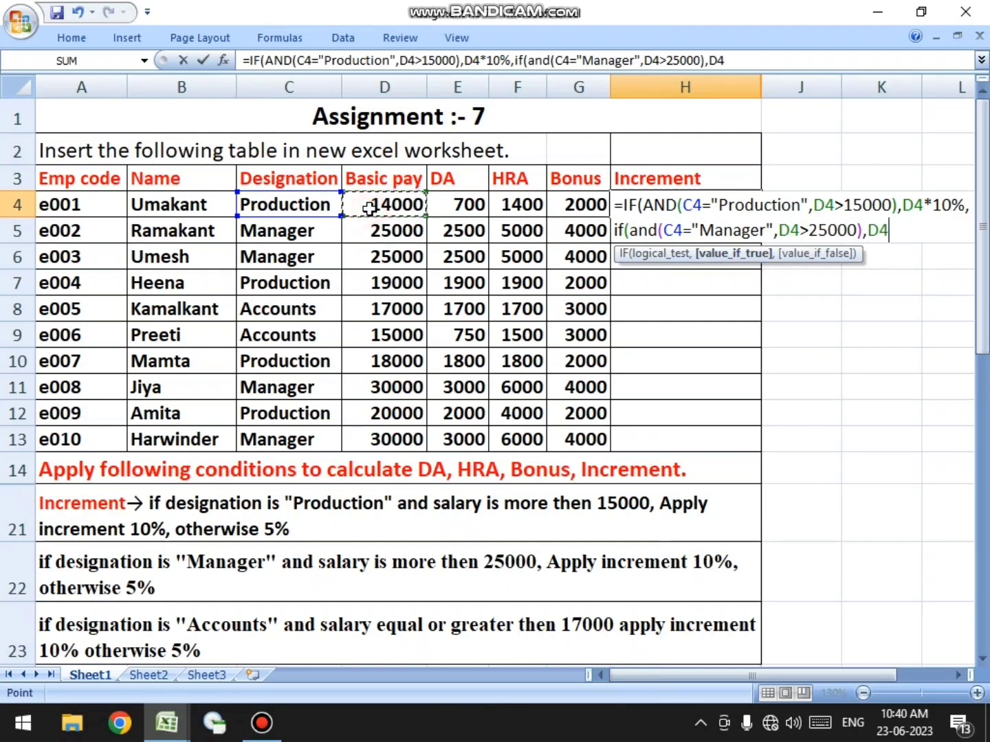
pyautogui.write('*10')
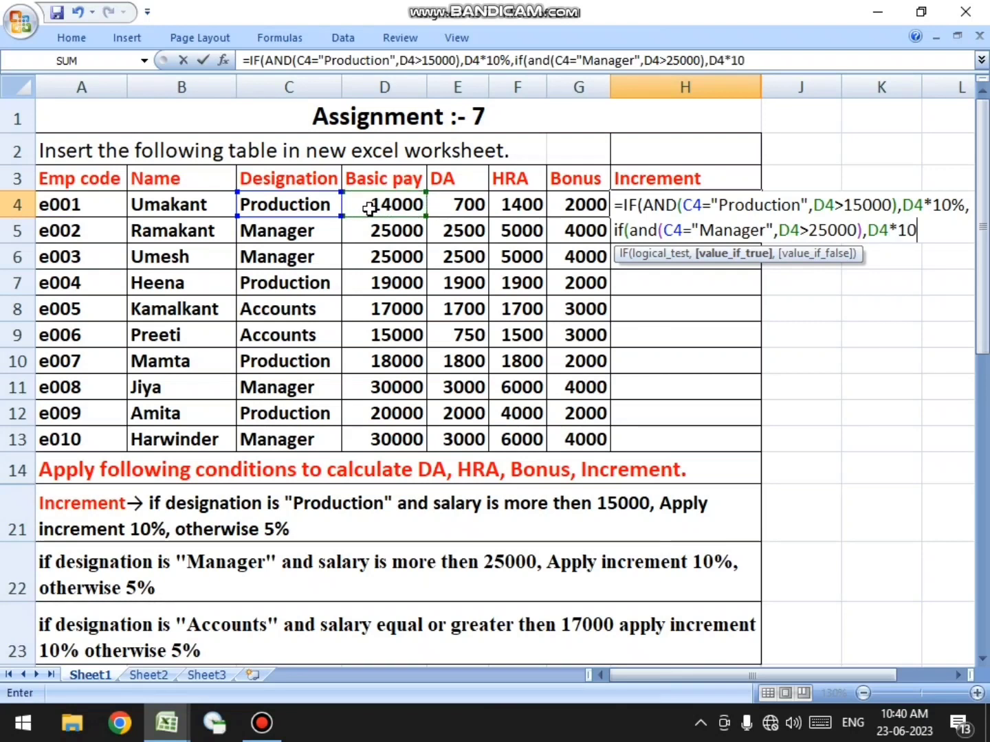
pyautogui.write('%,')
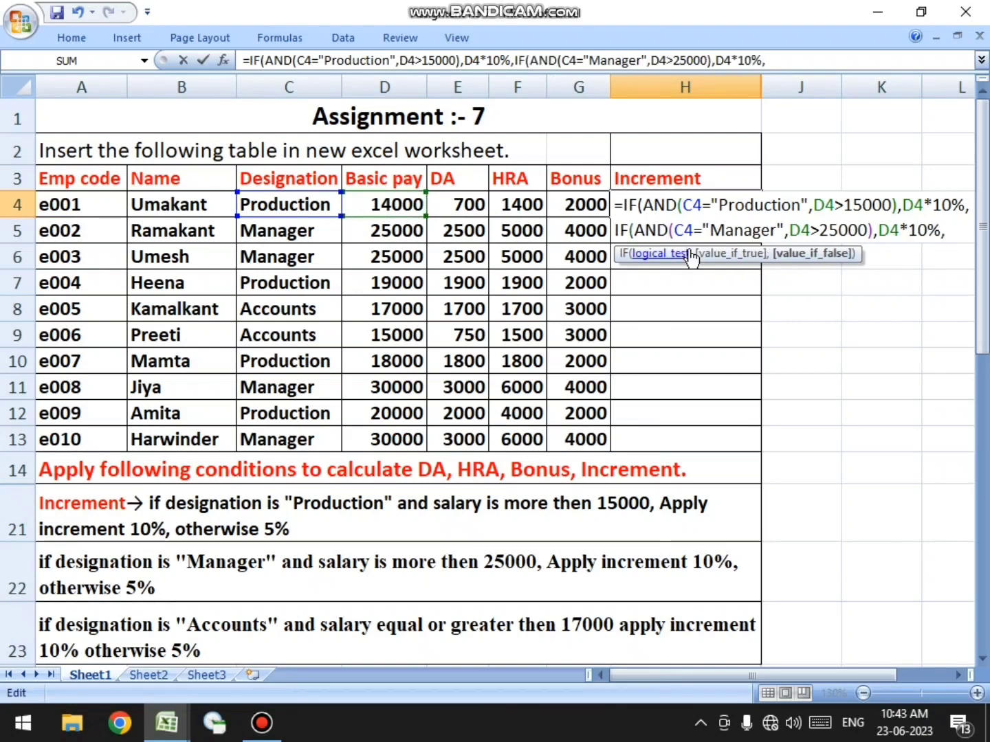
# Nest a third IF with an AND function in the H4 formula, with C4="Accounts" as its first condition.
pyautogui.write('if(')
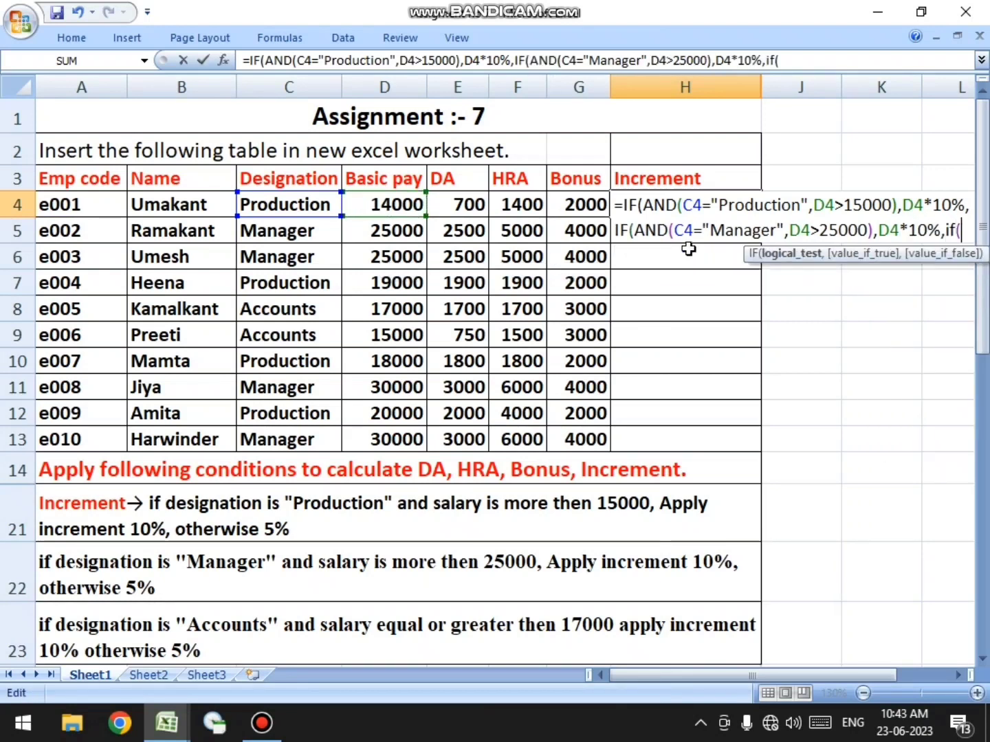
pyautogui.write('and')
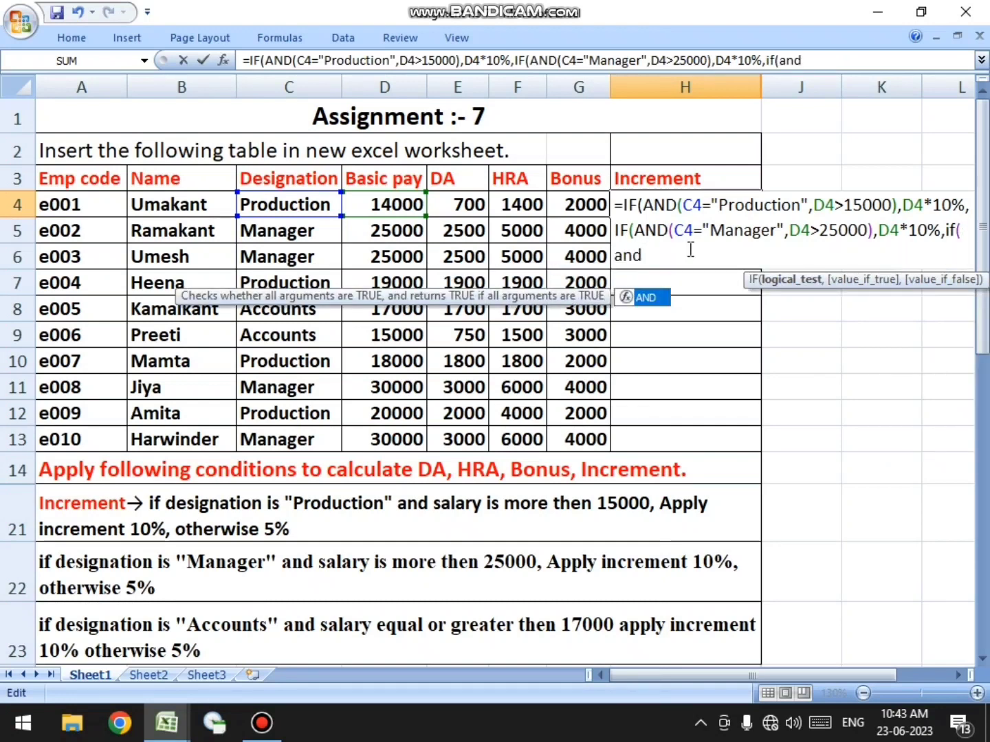
pyautogui.write('(')
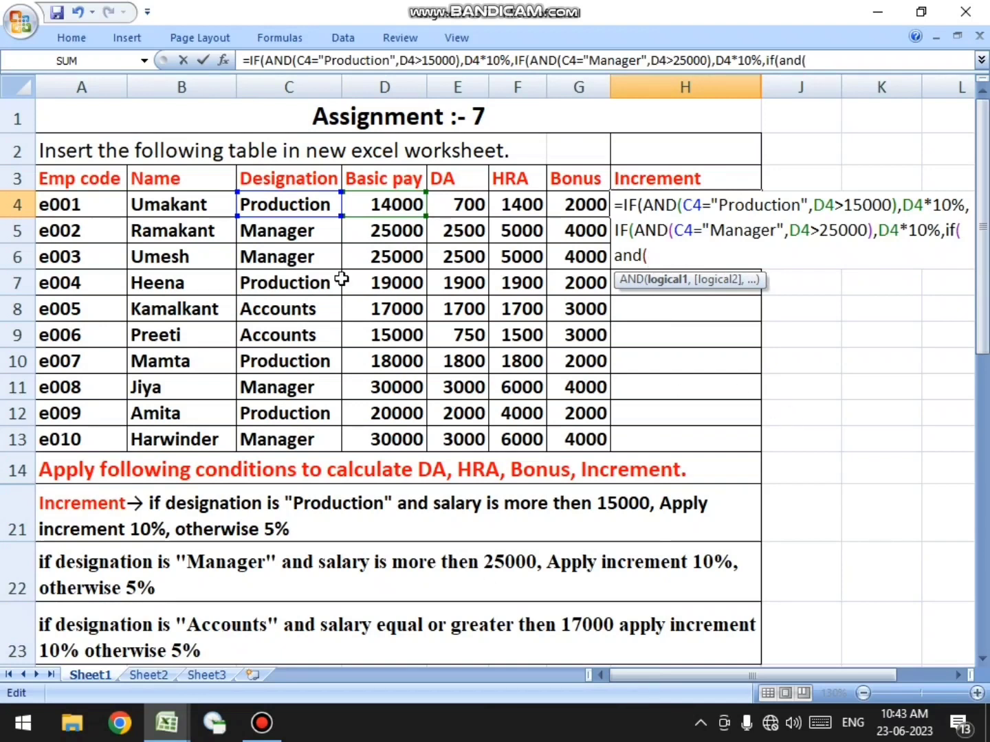
pyautogui.click(289, 202)
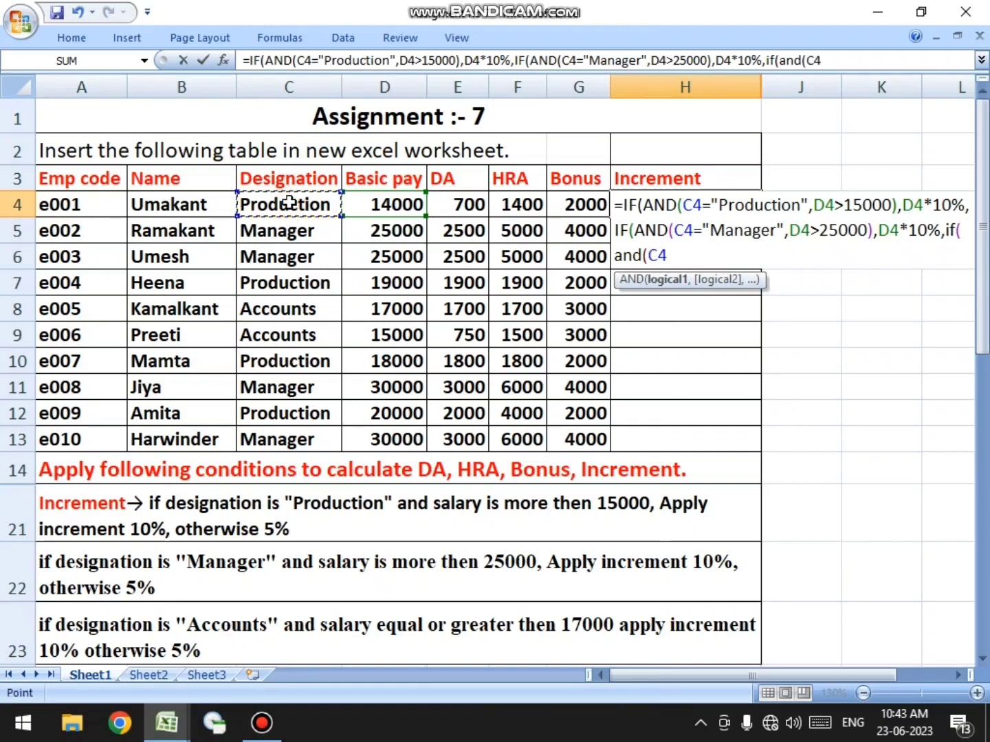
pyautogui.write('=')
pyautogui.write('"Acc')
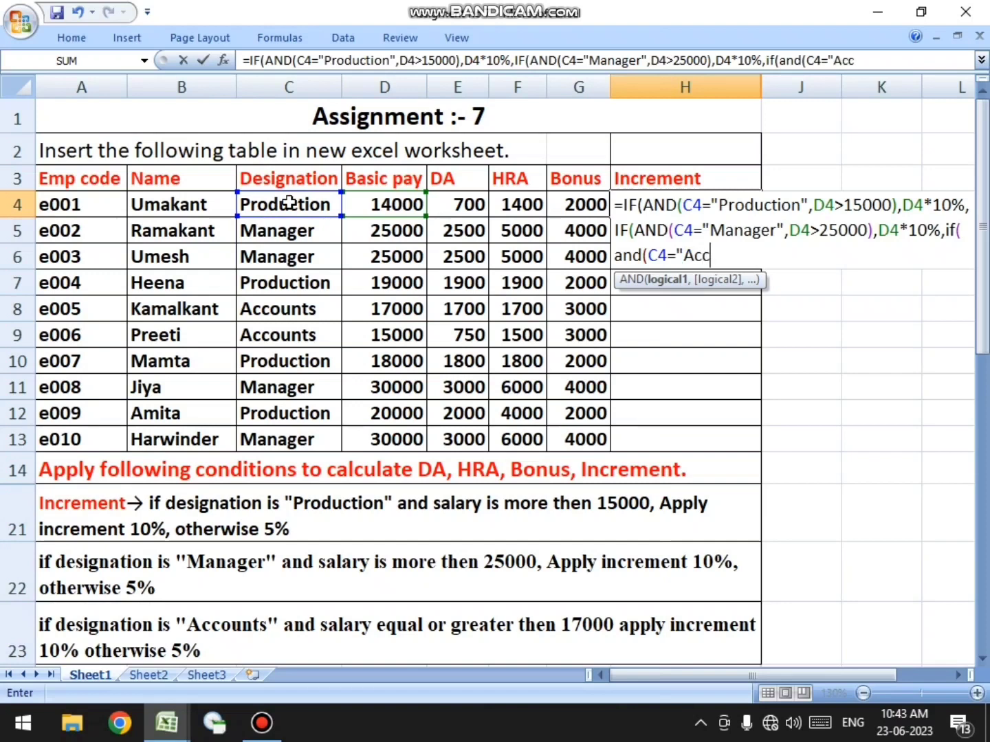
pyautogui.write('ounts')
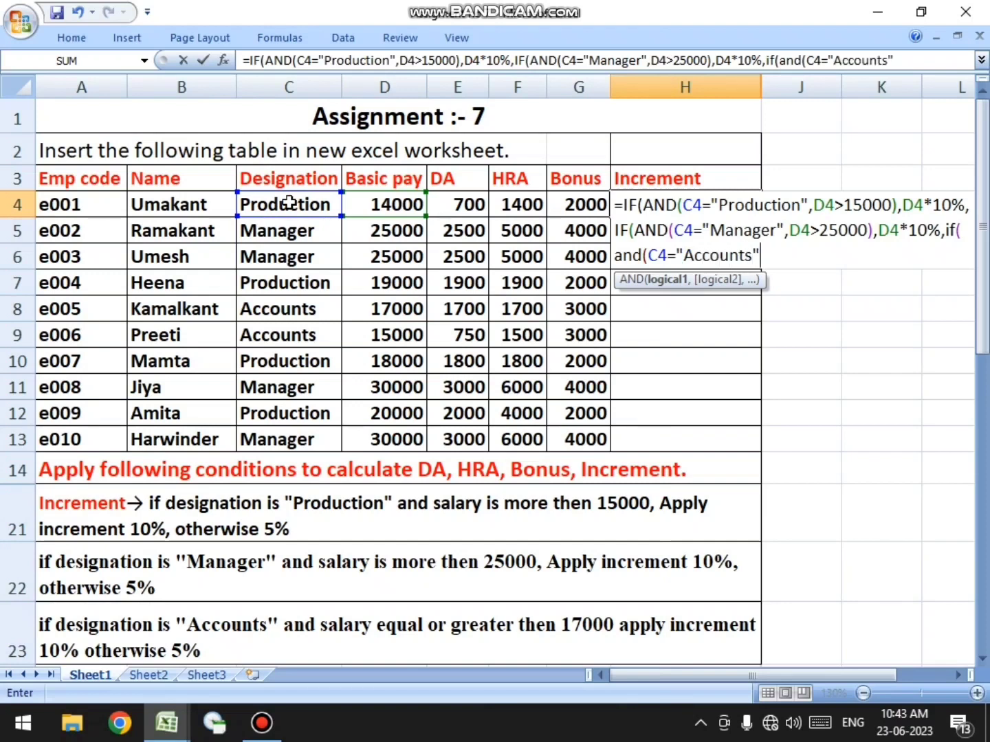
pyautogui.write('",')
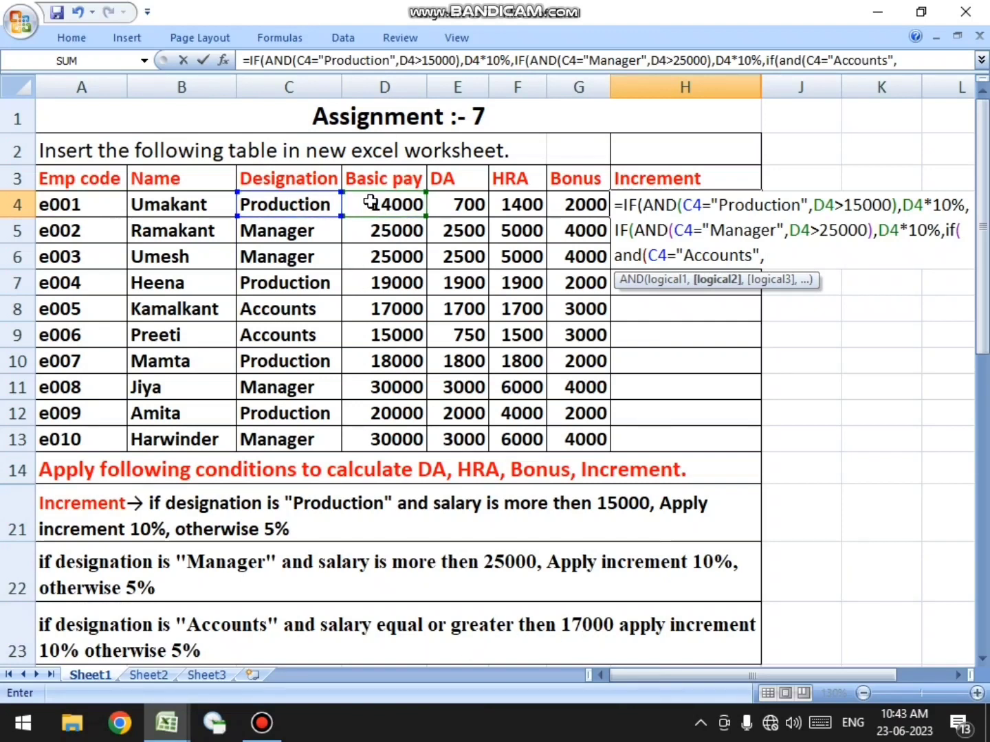
# Add D4>=17000 as the second condition of the Accounts AND in H4 and close the AND function.
pyautogui.click(373, 205)
pyautogui.write('>1700')
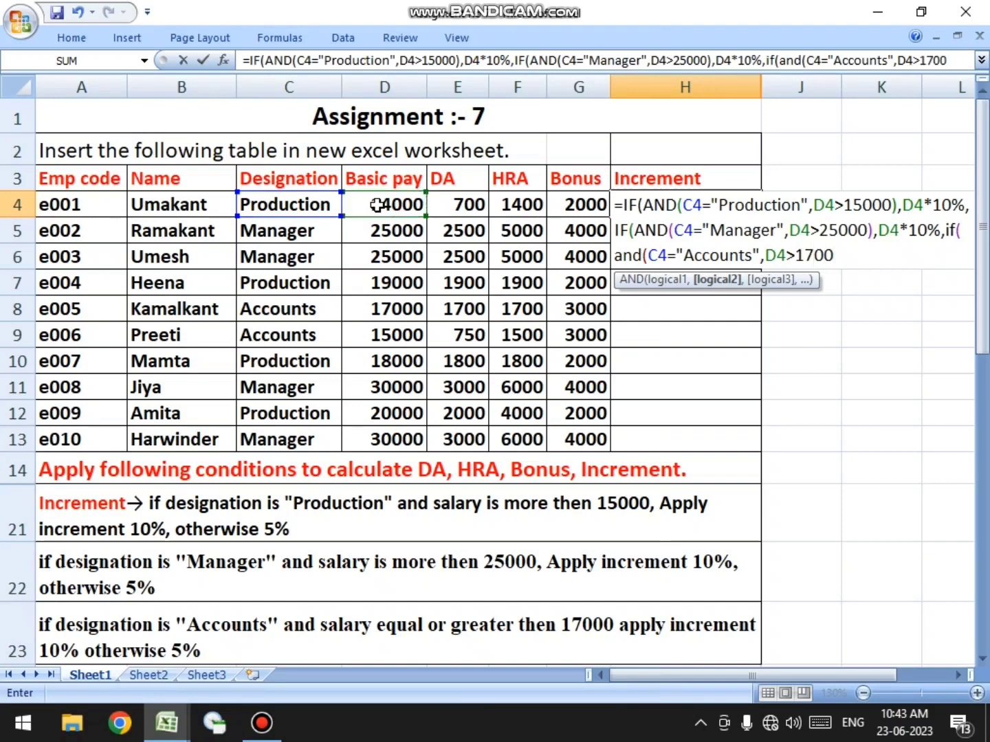
pyautogui.press('BackSpace')
pyautogui.press('BackSpace')
pyautogui.press('BackSpace')
pyautogui.press('BackSpace')
pyautogui.write('=17000')
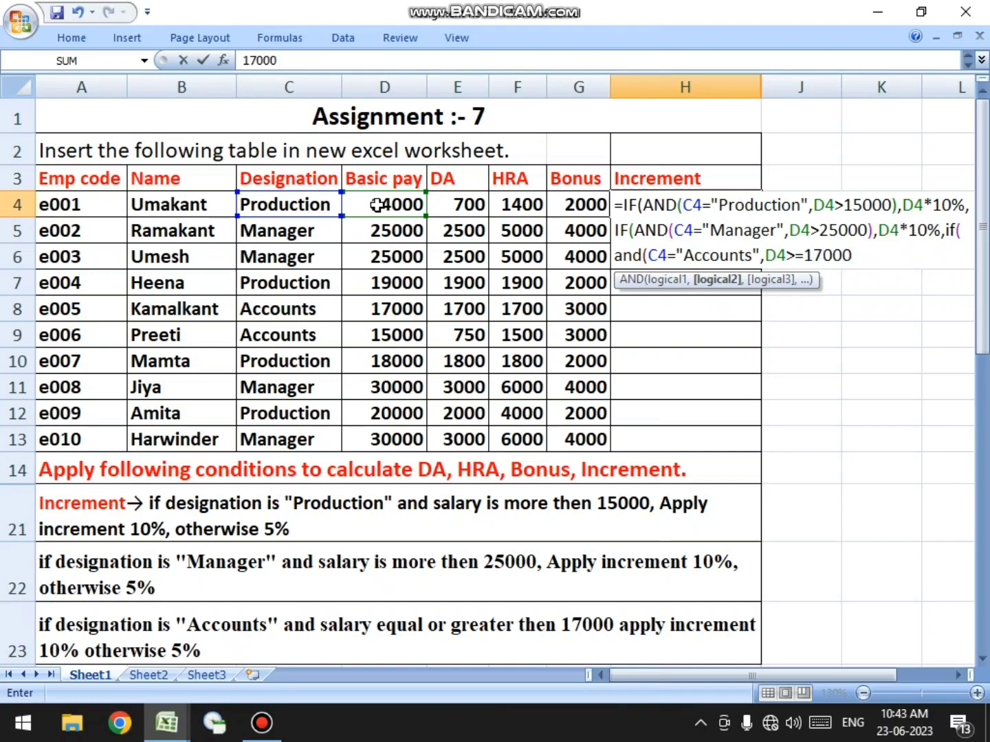
pyautogui.write(').')
pyautogui.write(',')
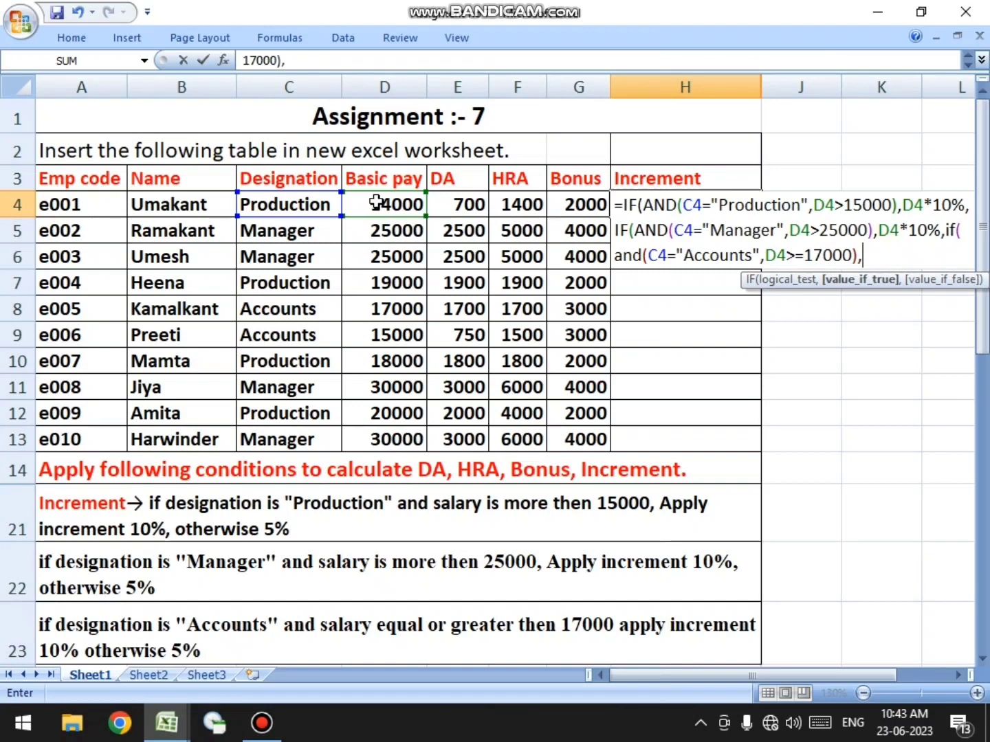
# Finish the H4 formula with D4*10% as the true result and D4*5% as the false result, close all three IFs, and enter it.
pyautogui.click(376, 204)
pyautogui.write('*10')
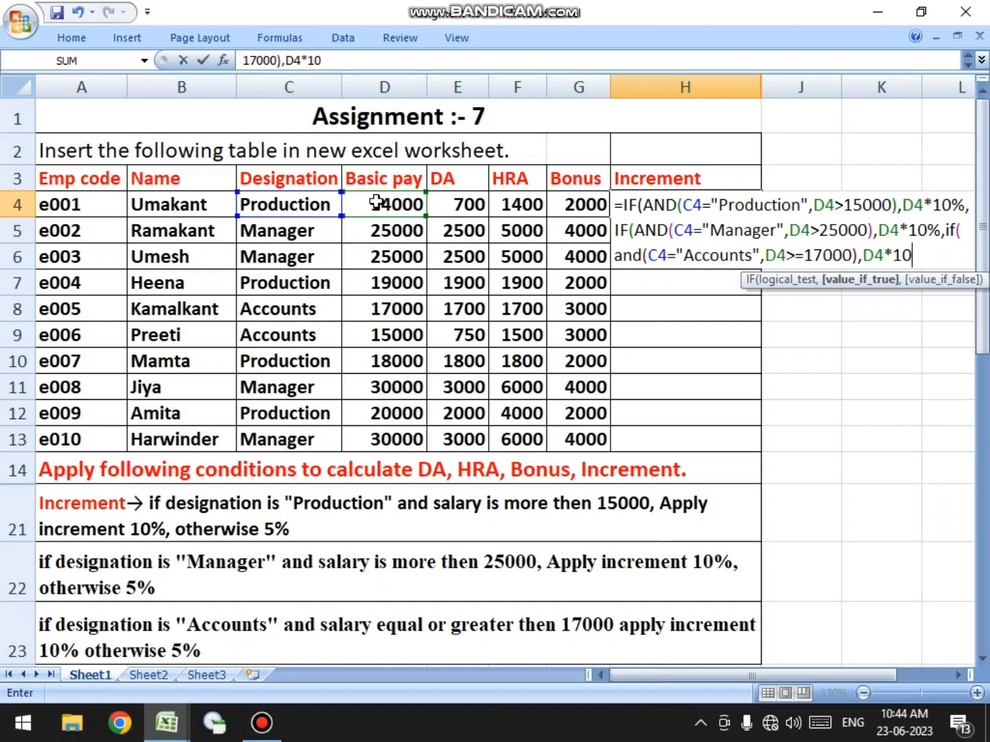
pyautogui.write('%,')
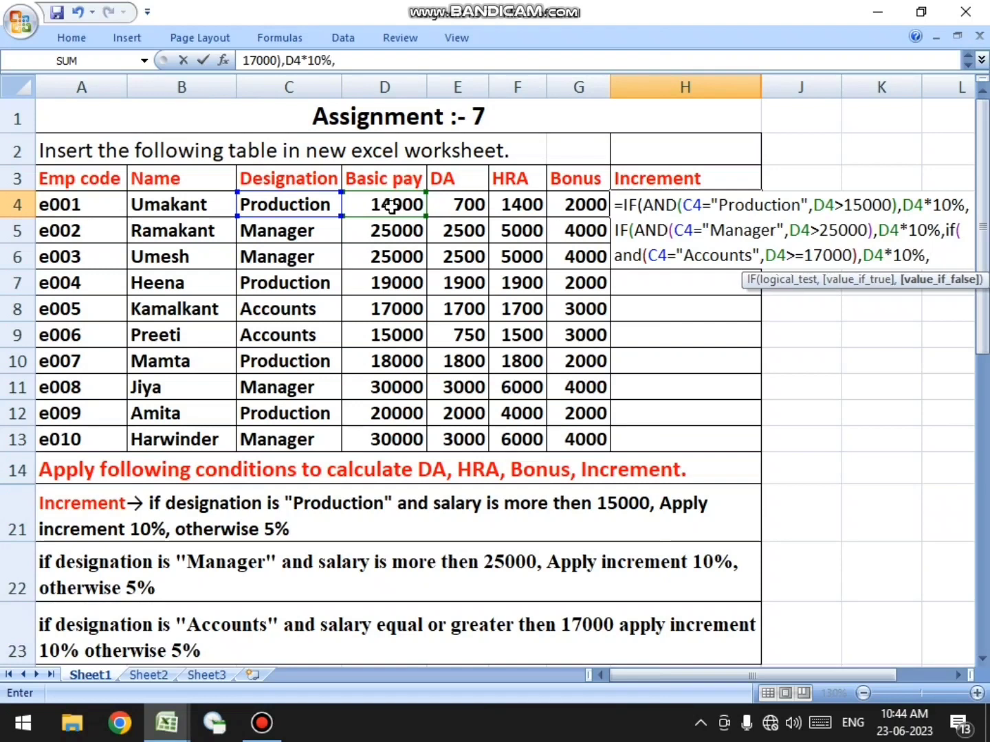
pyautogui.click(392, 206)
pyautogui.write('*5%')
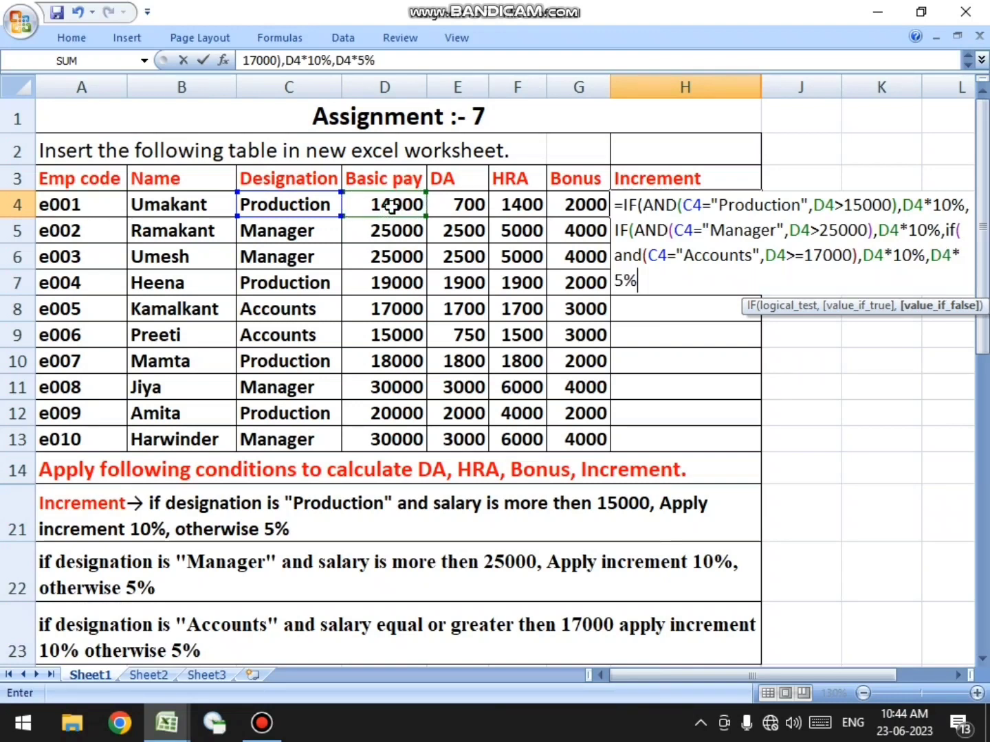
pyautogui.write(')))')
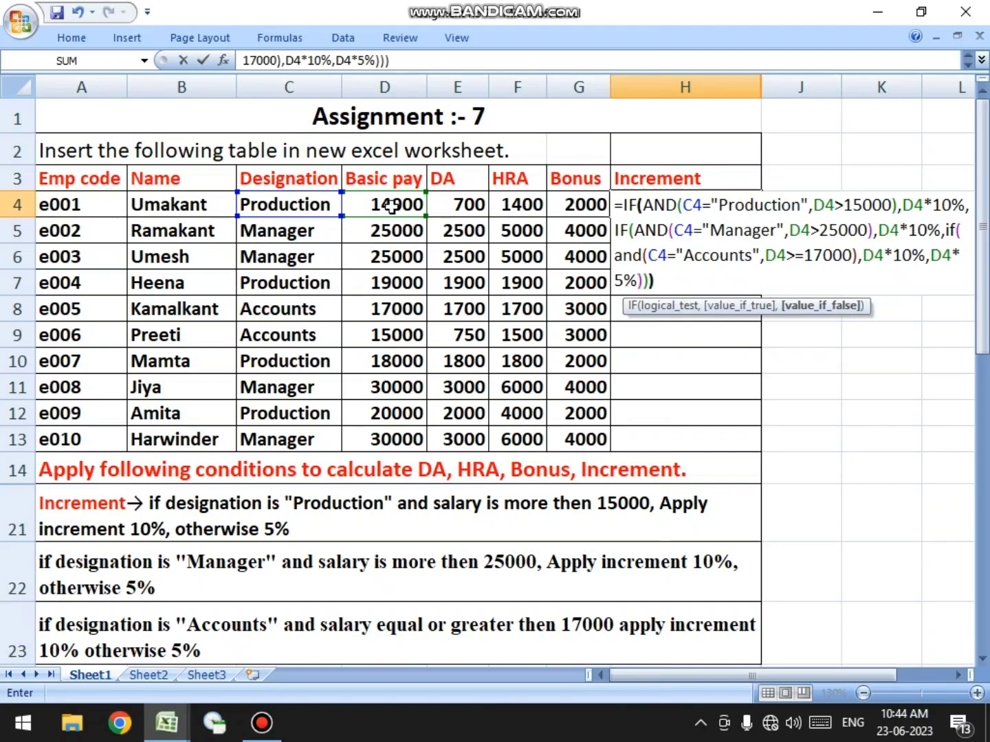
pyautogui.press('Return')
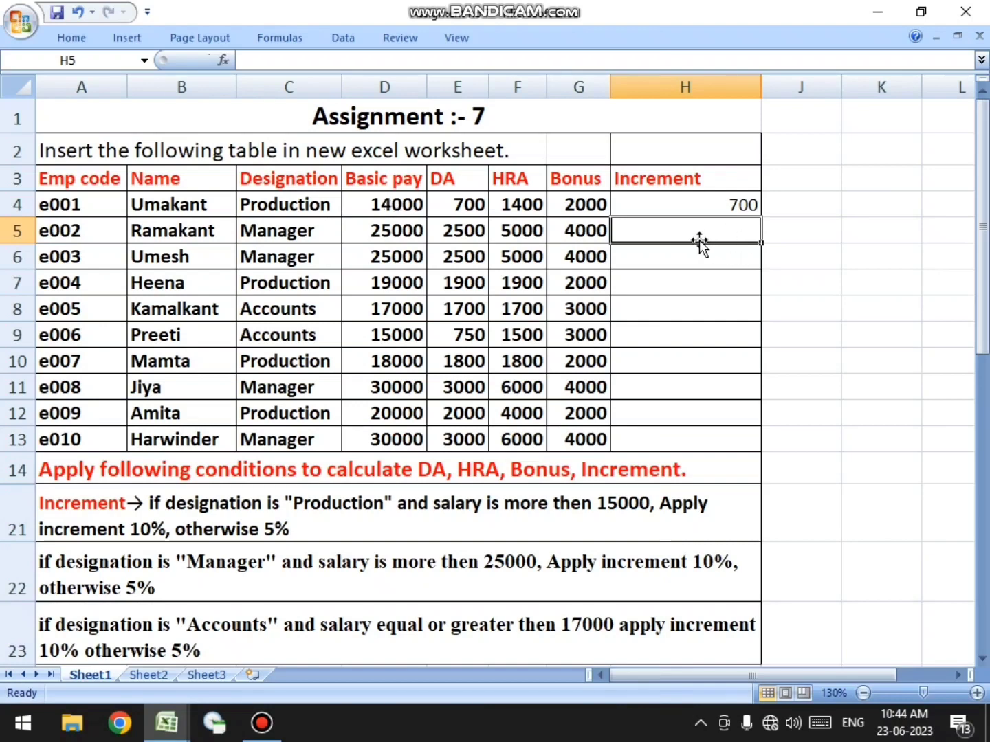
# Fill the increment formula from H4 down through H13 for all the employees.
pyautogui.click(711, 204)
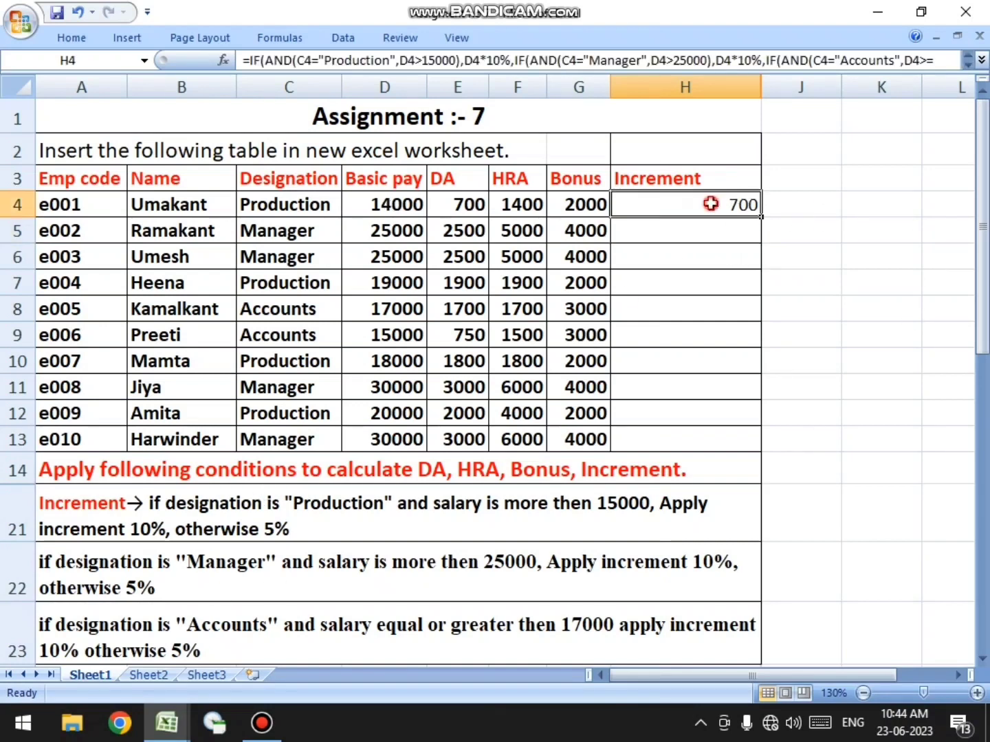
pyautogui.moveTo(761, 214); pyautogui.dragTo(763, 447)
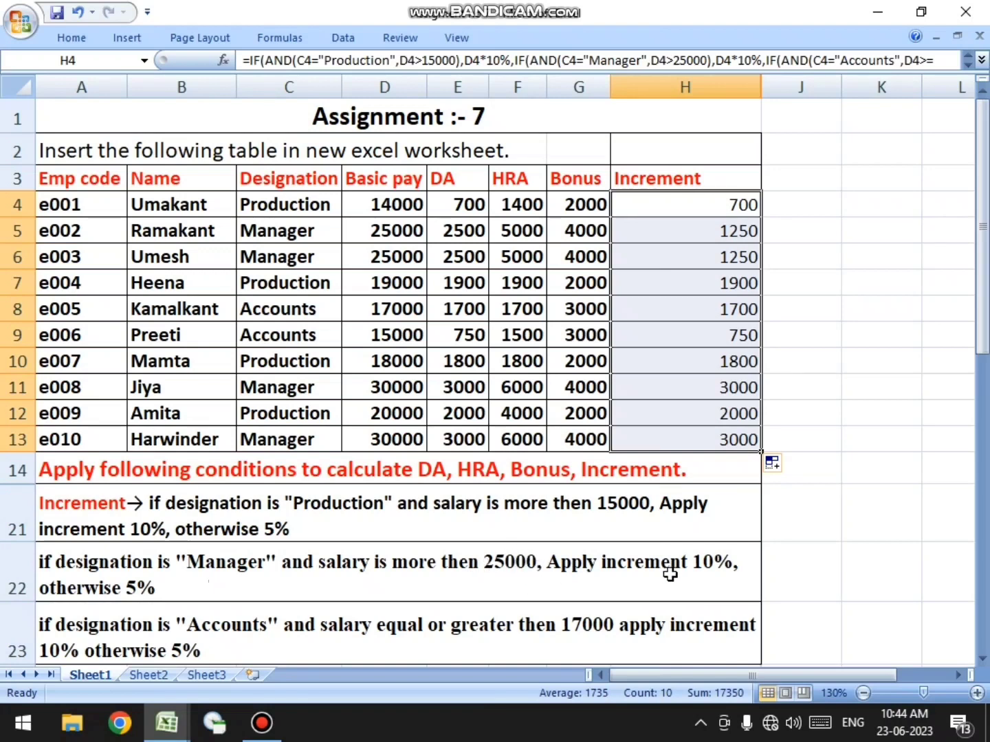
# Set the basic pay of employee e002 in D5 to 26000 to test the Manager increment condition.
pyautogui.click(384, 233)
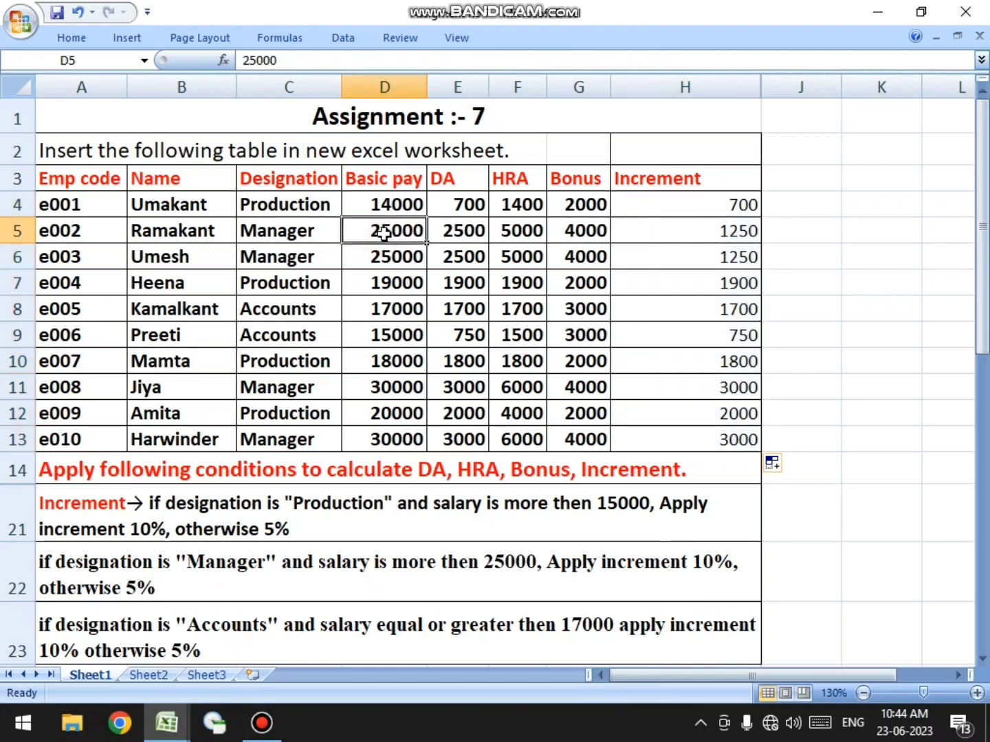
pyautogui.doubleClick(384, 232)
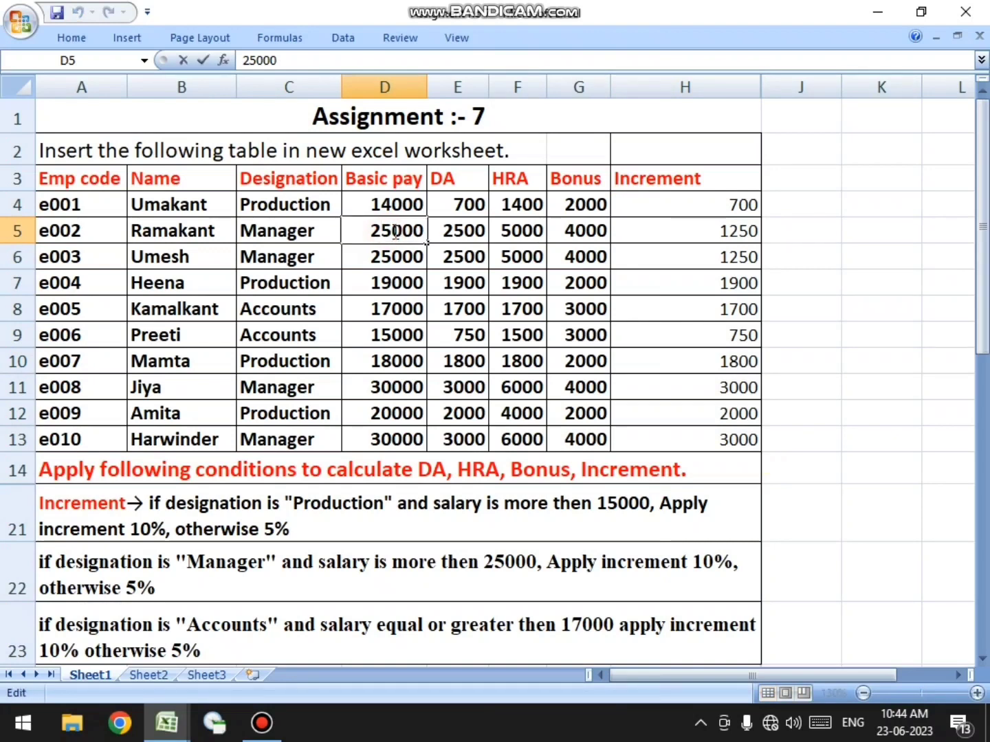
pyautogui.press('Delete')
pyautogui.write('6')
pyautogui.press('Return')
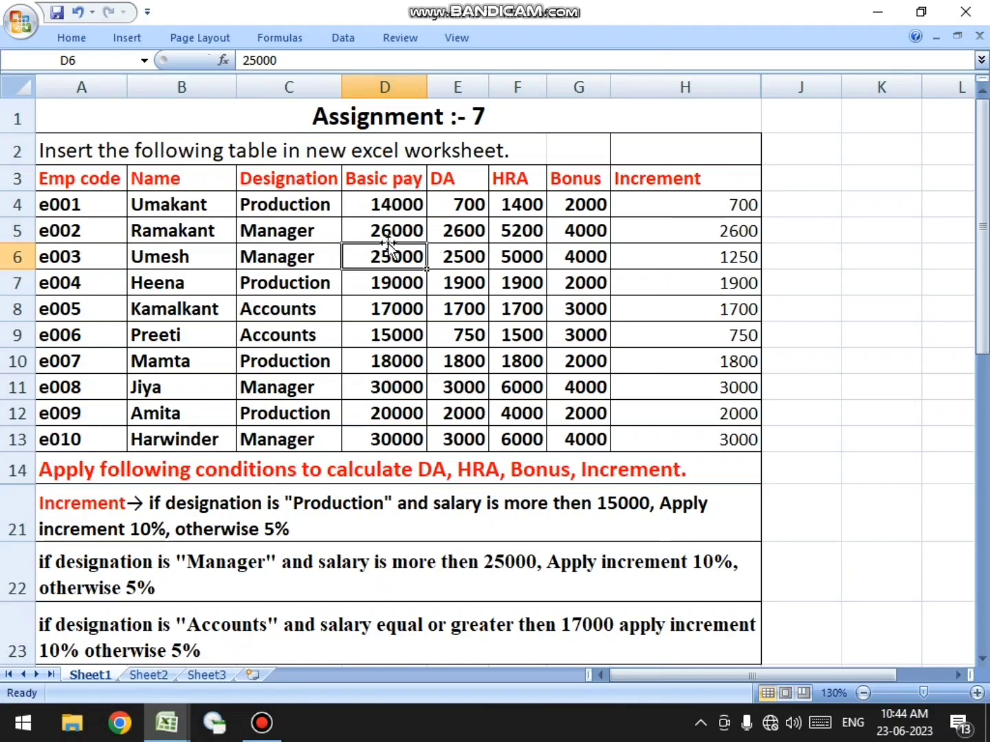
# Set the basic pay of employee e002 in D5 to 24000 to test the Manager condition below its threshold.
pyautogui.doubleClick(392, 232)
pyautogui.press('BackSpace')
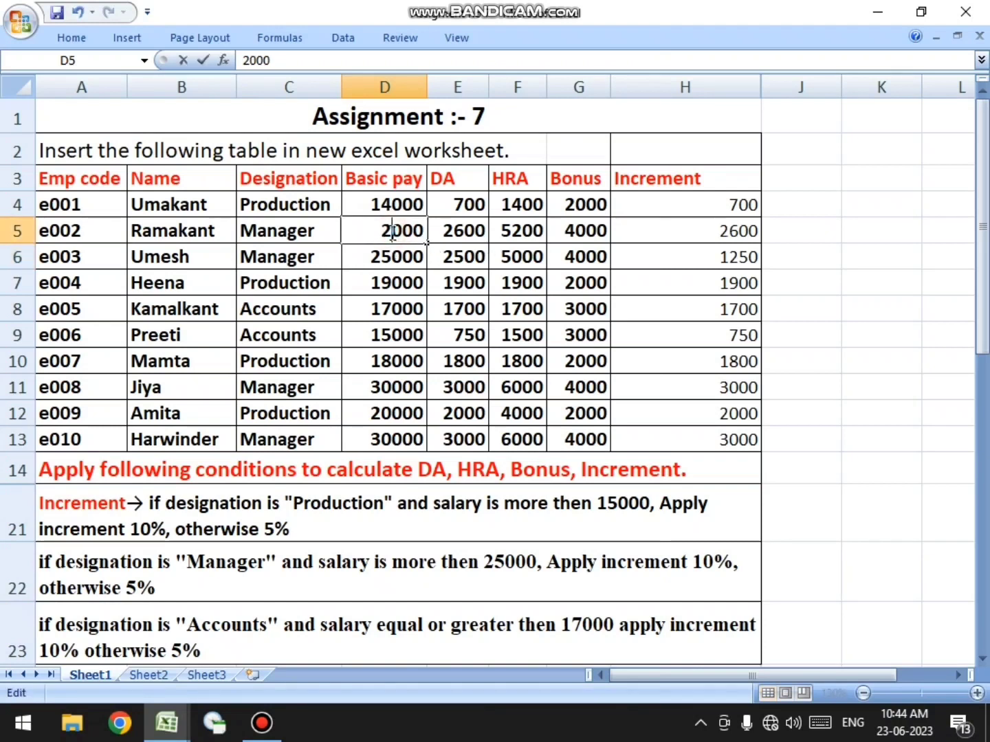
pyautogui.write('24')
pyautogui.press('Return')
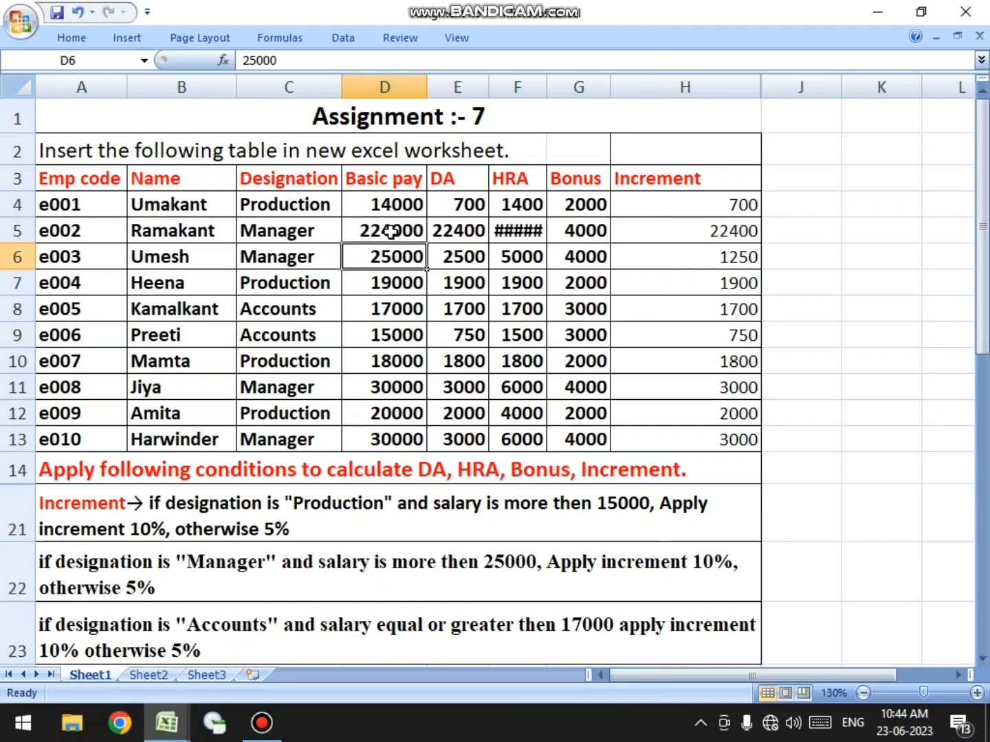
pyautogui.click(384, 180)
pyautogui.doubleClick(382, 232)
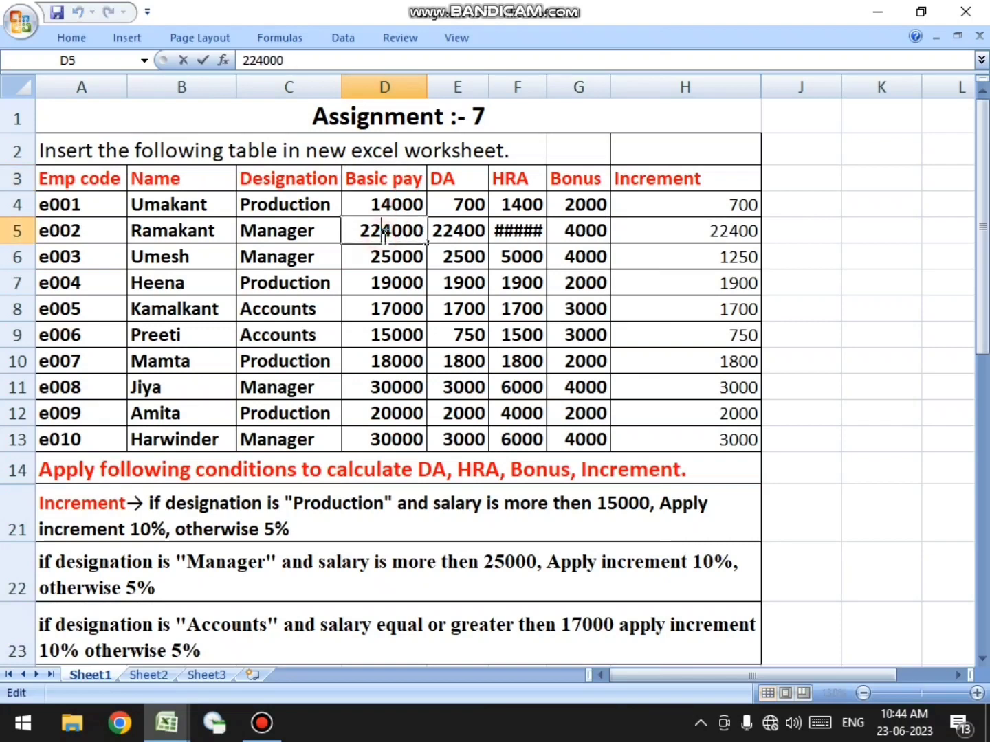
pyautogui.press('BackSpace')
pyautogui.press('Return')
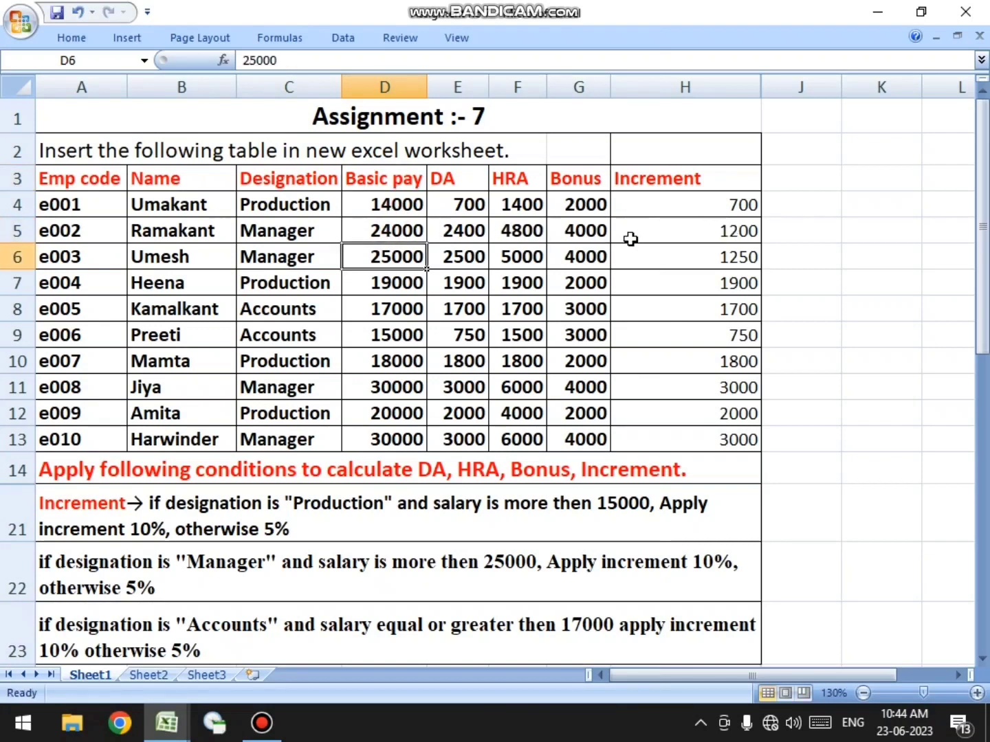
pyautogui.scroll(-2, 636, 545)
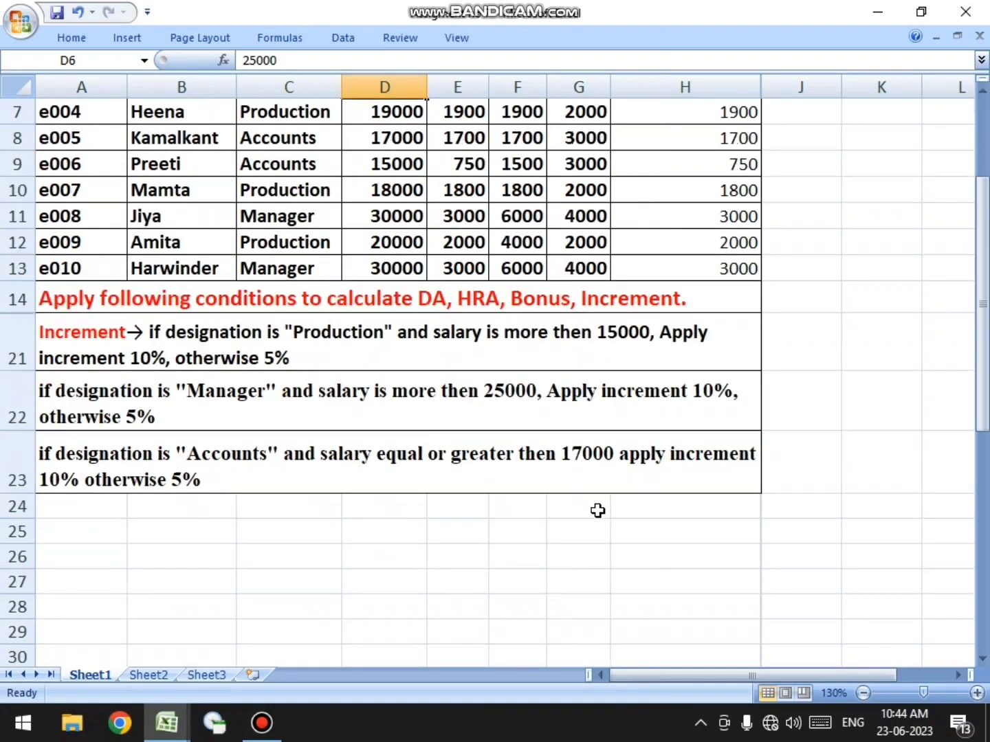
pyautogui.scroll(1, 596, 510)
pyautogui.scroll(1, 550, 591)
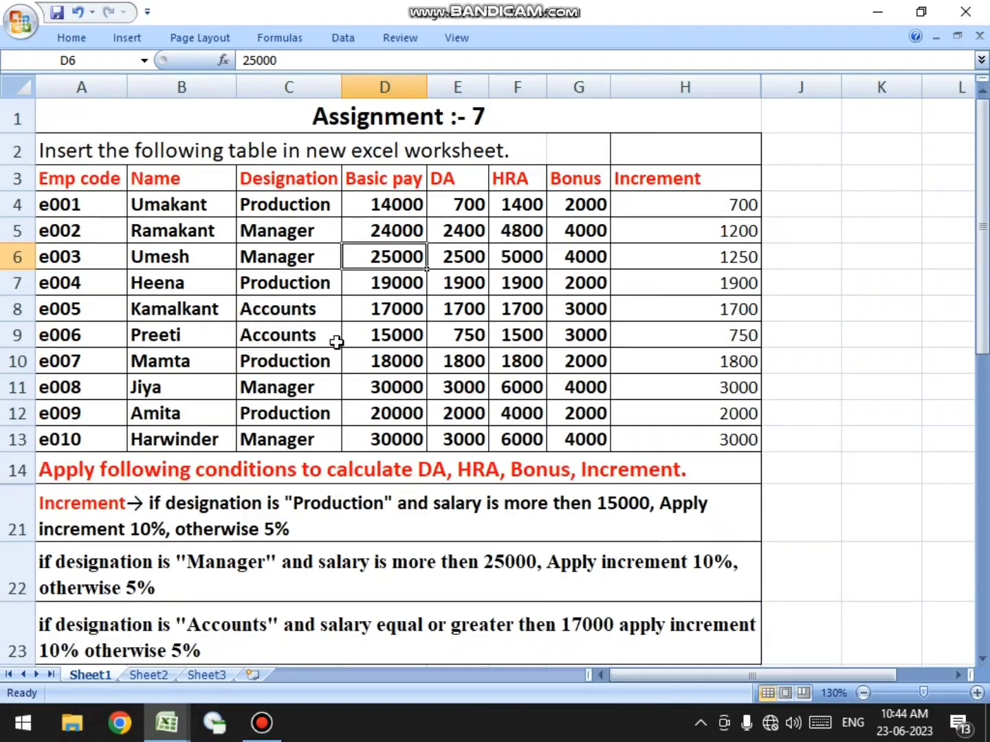